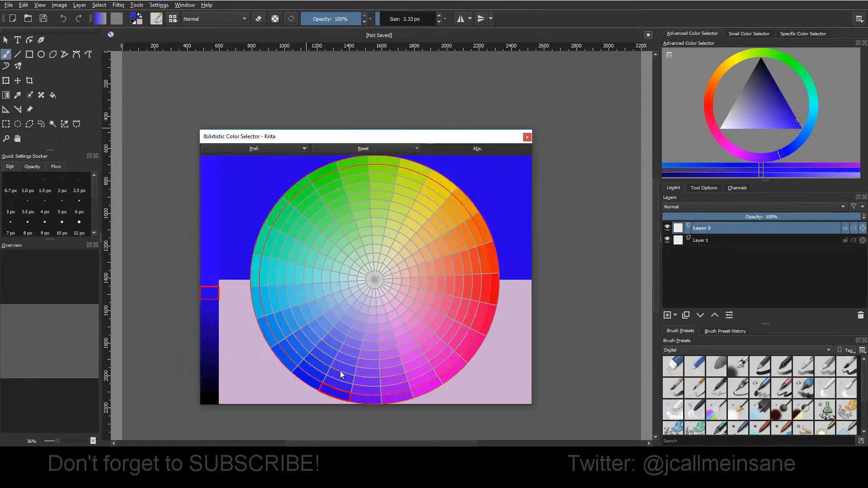
Step: Lighten the colour on the value strip and sample several hues on the wheel, ending on light turquoise
drag(211, 181, 212, 228)
drag(281, 300, 375, 199)
click(276, 330)
drag(423, 228, 359, 253)
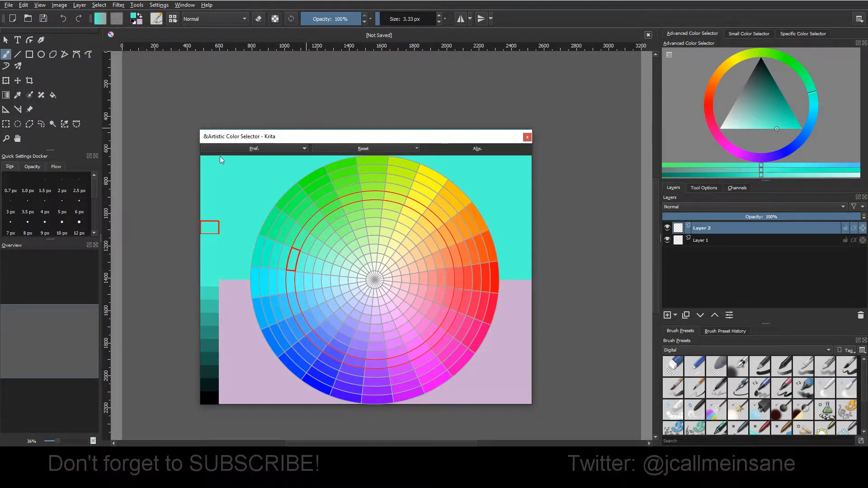
Step: Set the Artistic Color Selector to HSY and pick a pale turquoise
click(255, 149)
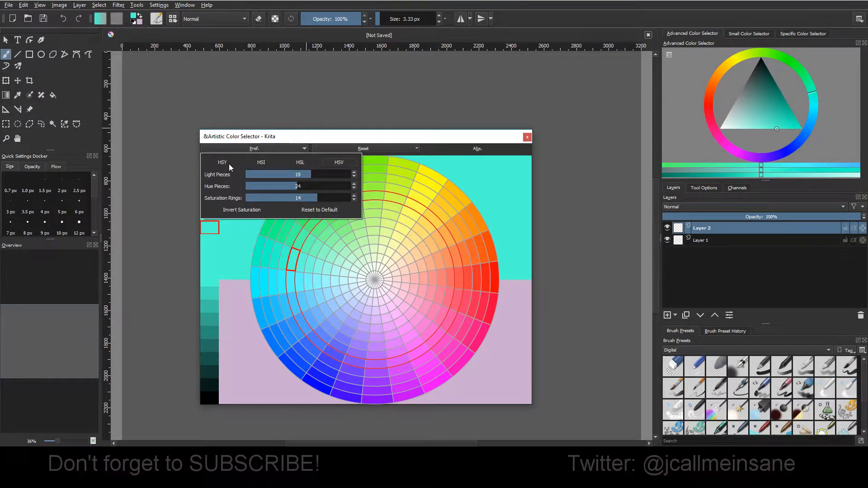
click(230, 163)
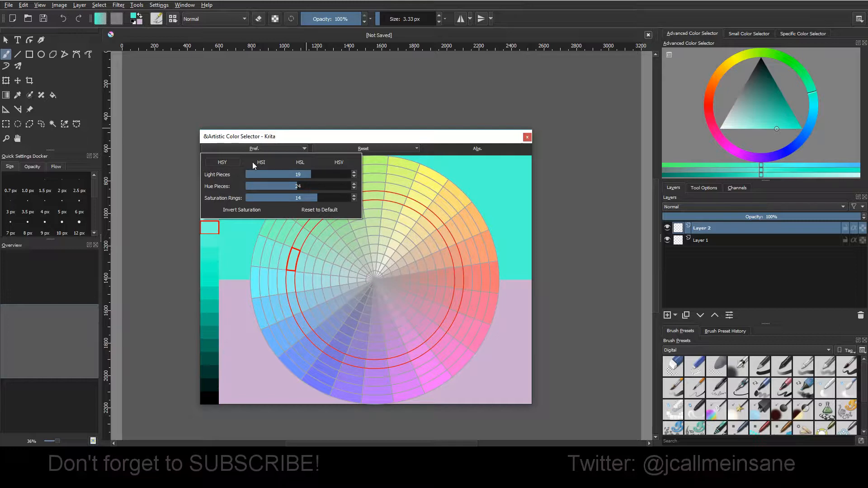
click(301, 267)
mouse_move(212, 194)
mouse_down()
mouse_move(210, 172)
mouse_move(209, 274)
mouse_move(209, 169)
mouse_move(212, 202)
mouse_up()
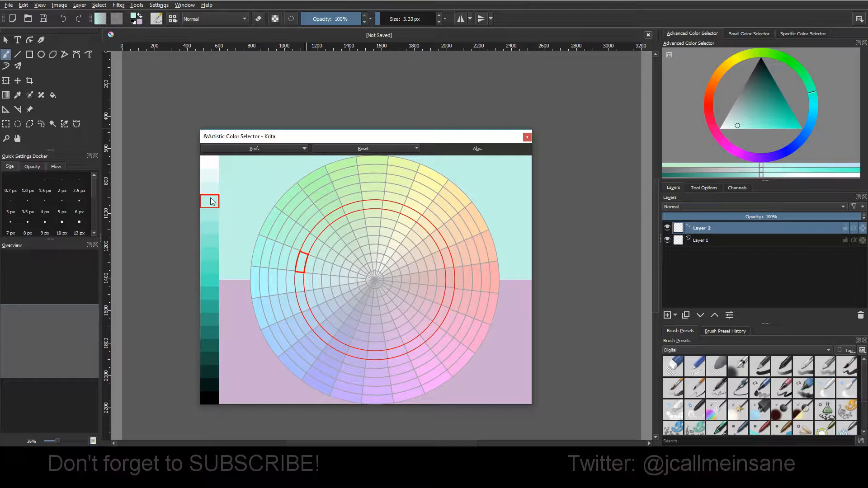
Step: Try several lightness levels of turquoise on the light strip, ending on the seventh piece from white
click(209, 270)
click(210, 214)
click(214, 175)
click(213, 188)
click(211, 200)
click(213, 226)
click(213, 239)
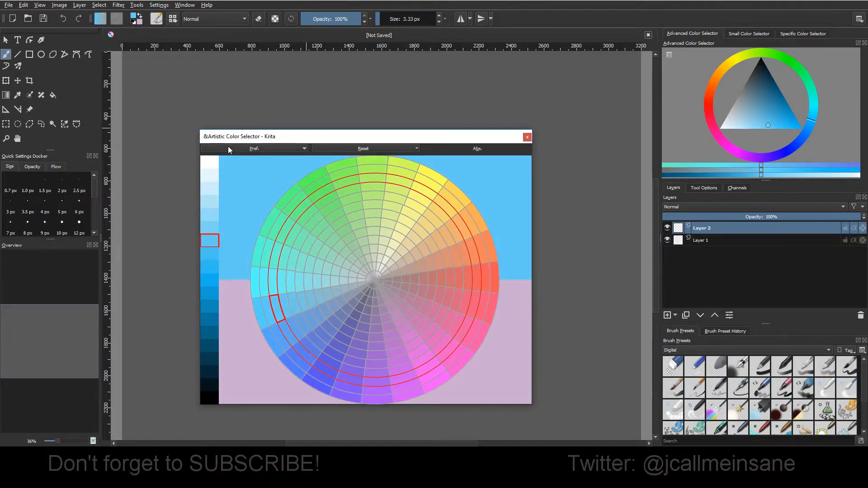
Step: Set the color selector to HSV, pick a light turquoise and choose the brightest value on the strip
click(228, 148)
click(338, 162)
click(302, 265)
click(307, 265)
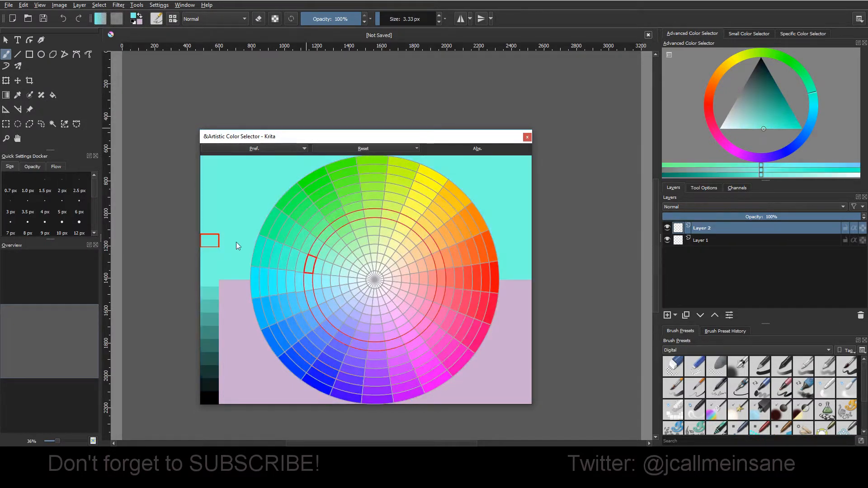
mouse_move(214, 163)
mouse_down()
mouse_move(213, 249)
mouse_move(213, 158)
mouse_up()
Step: Set the color selector back to HSY, pick a turquoise and darken it to the middle piece of the light strip
click(220, 147)
click(222, 163)
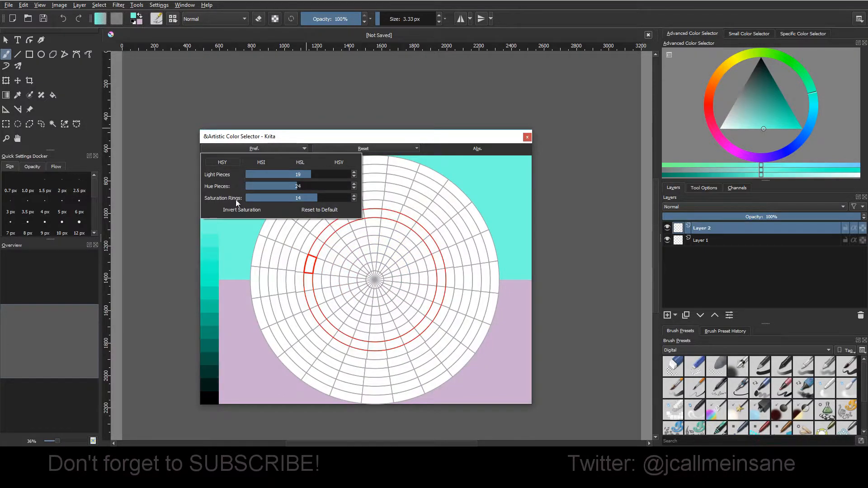
click(277, 260)
click(212, 246)
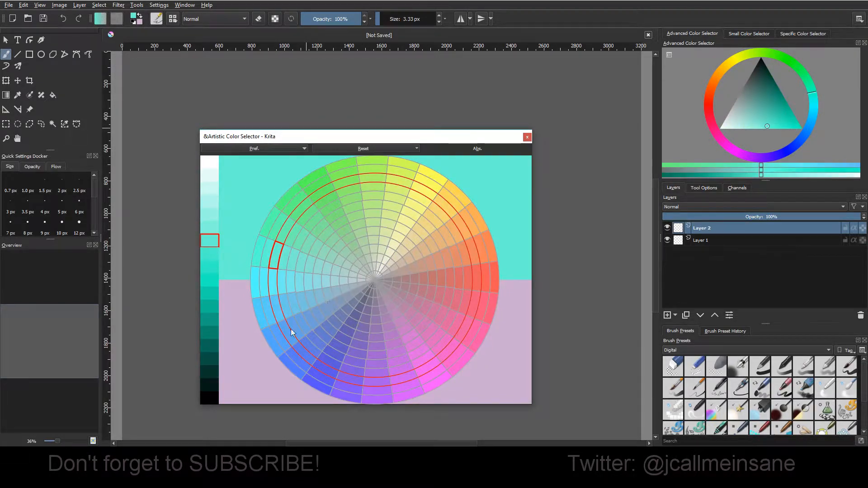
click(209, 303)
click(203, 295)
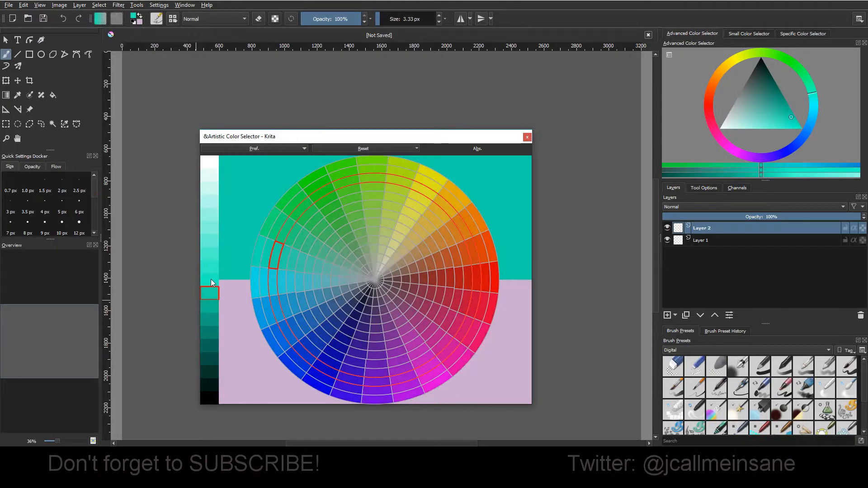
click(211, 282)
Step: Sample green, red, magenta, blue, cyan and purple around the wheel at the same lightness, ending on muted red
drag(292, 289, 339, 229)
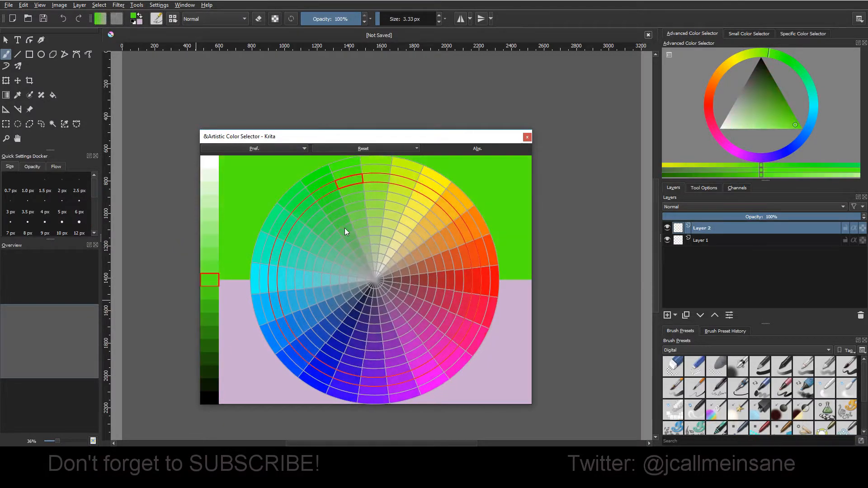
click(441, 274)
click(420, 351)
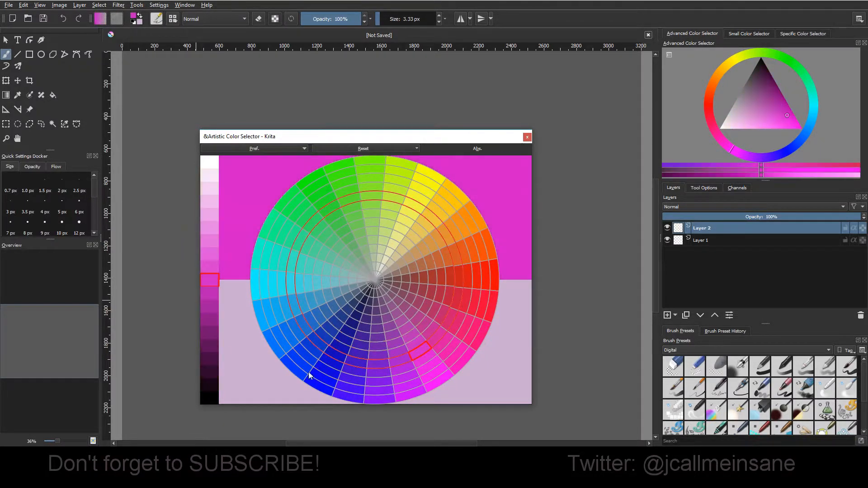
click(322, 377)
click(297, 330)
click(286, 276)
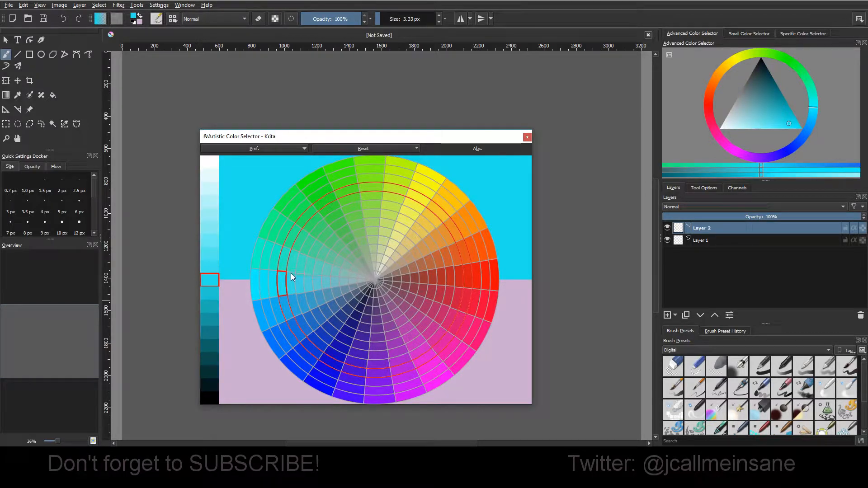
click(375, 319)
click(444, 274)
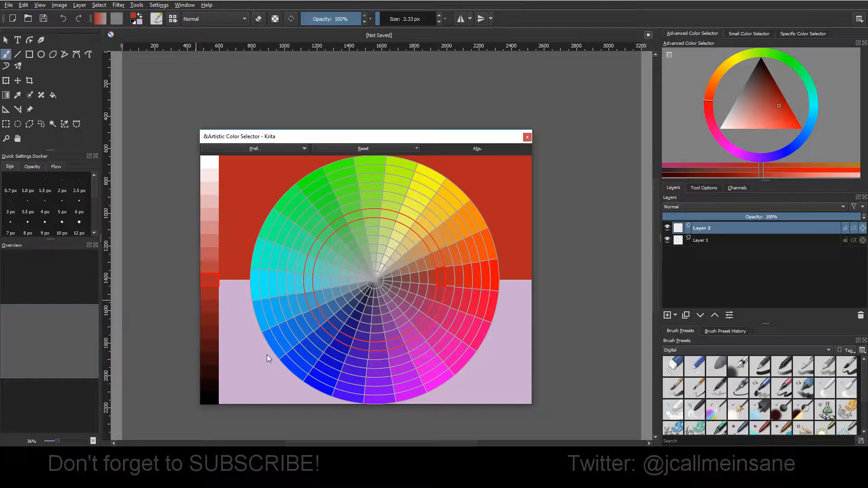
Step: Try lighter and darker pieces of the muted red on the light strip and return to the middle piece
click(211, 252)
click(211, 241)
click(212, 229)
click(213, 264)
click(215, 285)
click(214, 291)
click(213, 281)
Step: Set the color selector to HSI and sample the wheel from cyan to a muted yellow-green
click(253, 149)
click(257, 163)
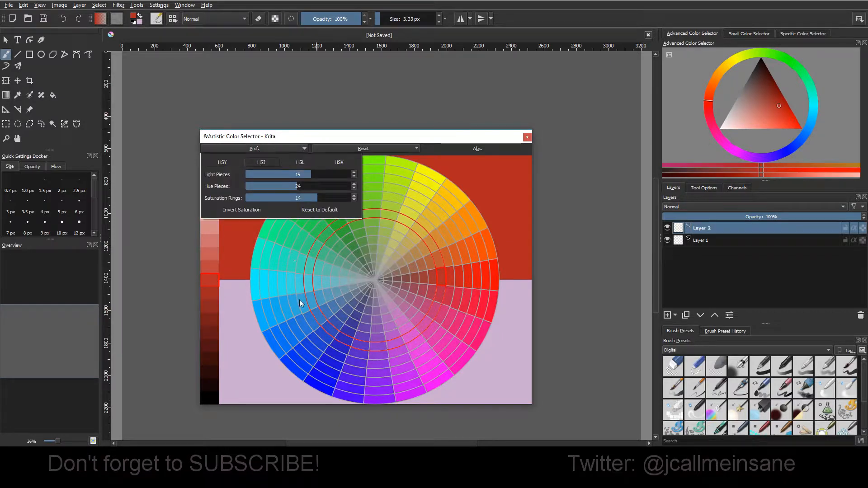
click(290, 274)
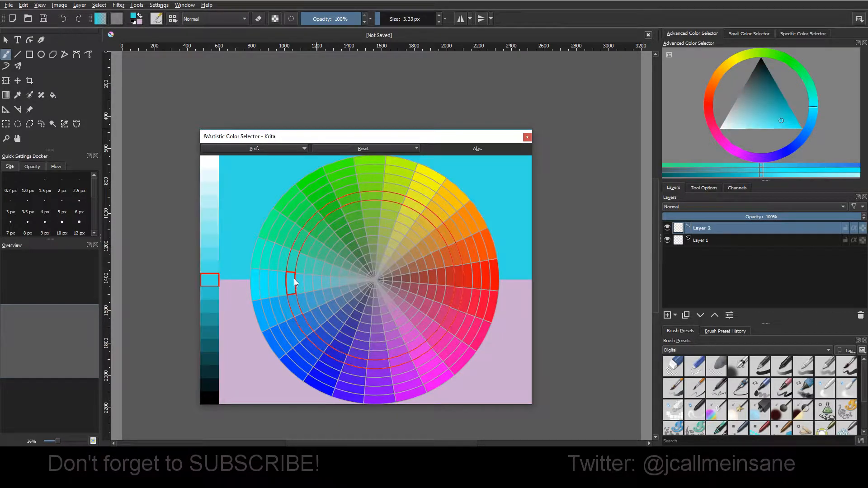
click(245, 147)
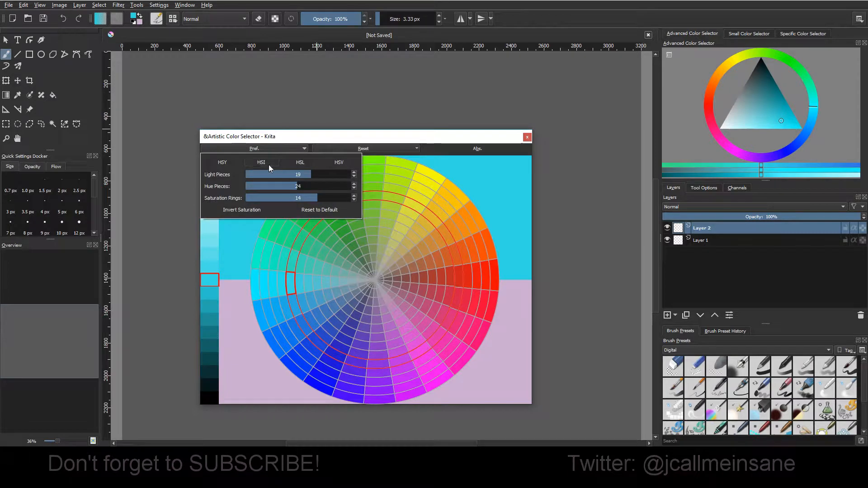
click(340, 300)
drag(378, 222, 399, 189)
click(390, 214)
Step: Compare HSY with HSI by switching between the two, and pick the muted yellow-green again in HSI
click(239, 150)
click(224, 161)
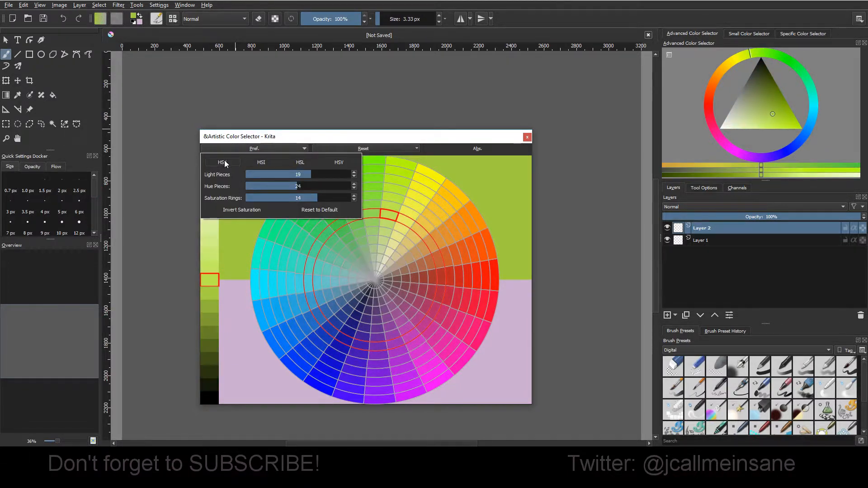
click(256, 160)
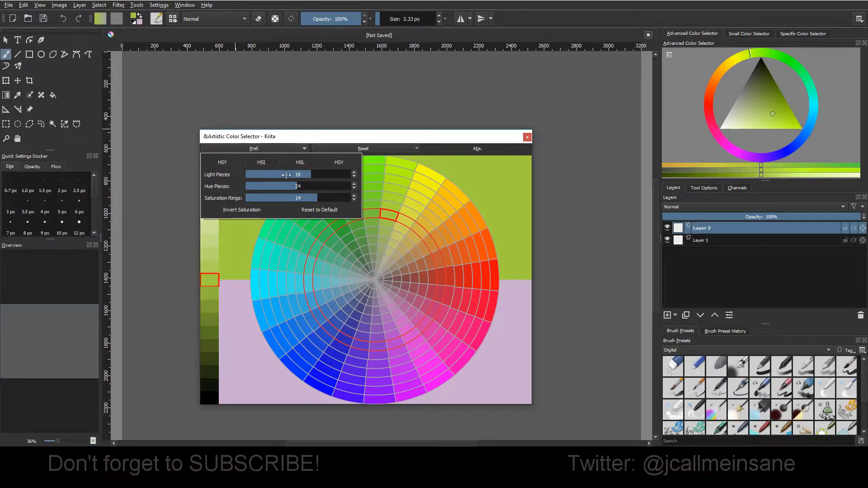
click(379, 246)
mouse_move(386, 228)
mouse_down()
mouse_move(393, 215)
mouse_move(372, 257)
mouse_move(388, 216)
mouse_up()
Step: Set the color selector to HSL and sample colours around the wheel's grey centre, ending on a greyish teal
click(253, 149)
click(298, 164)
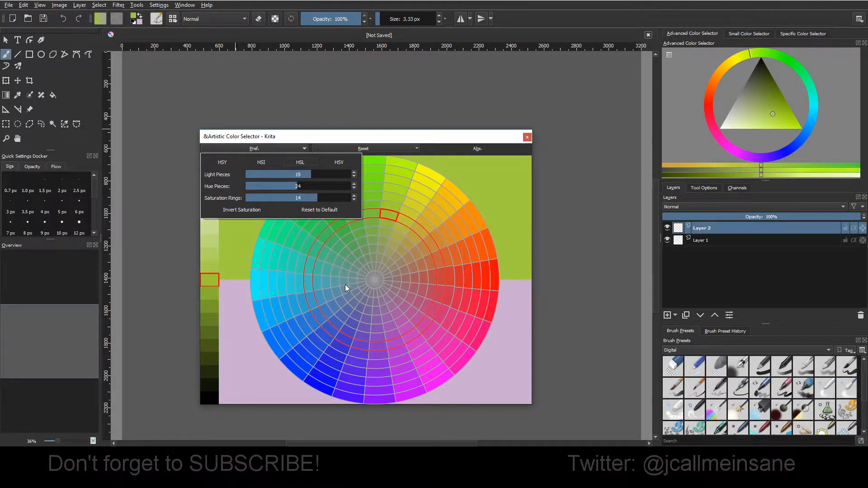
drag(343, 280, 379, 347)
drag(374, 306, 357, 307)
drag(375, 275, 356, 289)
click(344, 274)
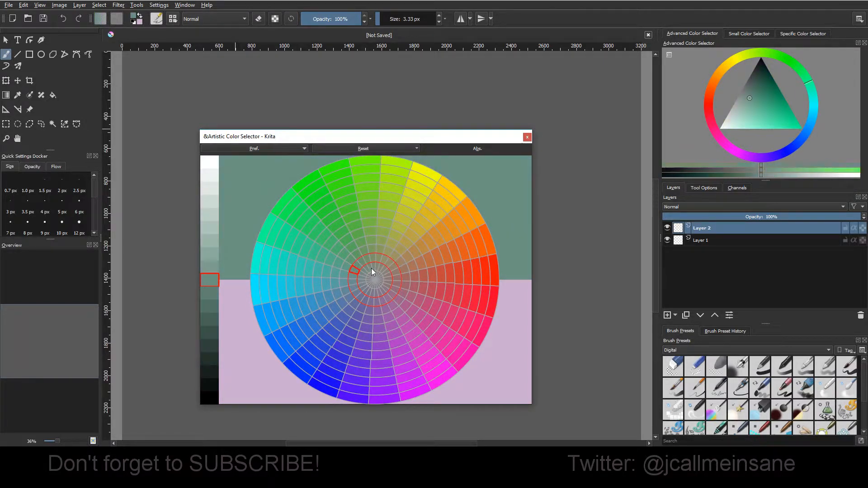
Step: Set the color selector to HSV and sample pale blue and neighbouring hues near the wheel's centre
click(276, 151)
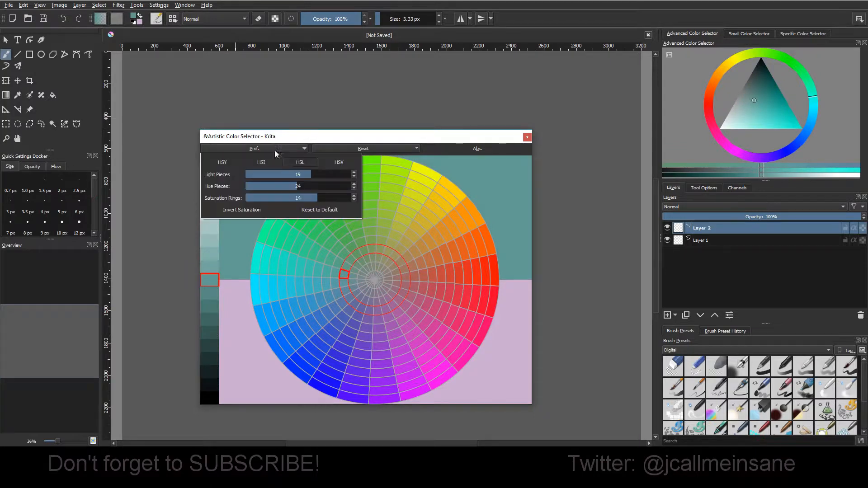
click(337, 162)
click(361, 298)
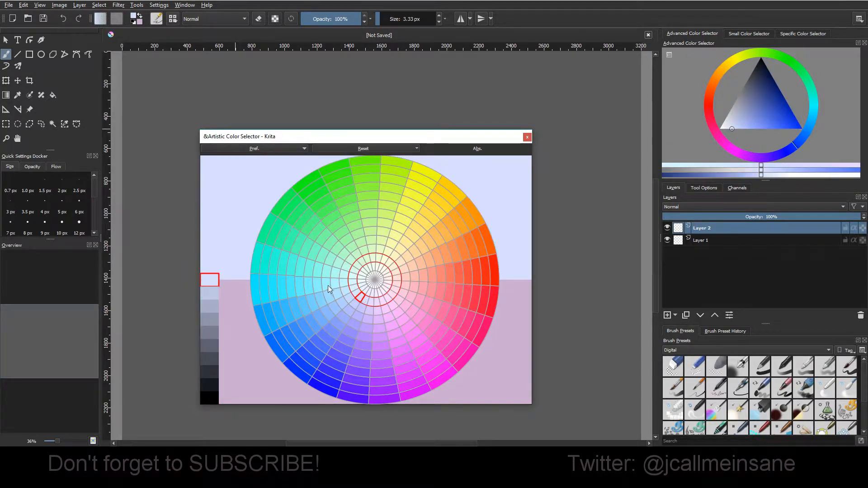
drag(332, 284, 313, 308)
drag(358, 262, 376, 254)
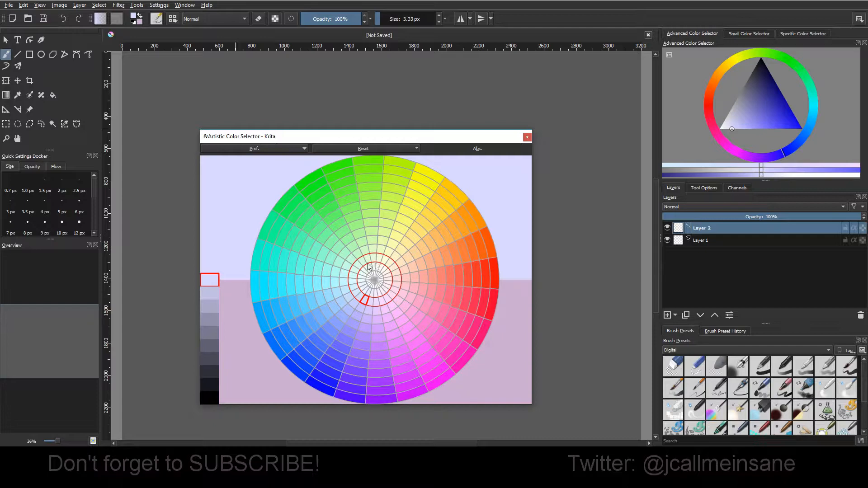
Step: Compare turquoise on the inner saturation rings of the wheel, ending on a very pale turquoise
click(335, 272)
click(353, 275)
click(362, 278)
click(336, 273)
click(351, 276)
Step: Darken the pale turquoise on the value strip, return it to the brightest value and darken it to grey-teal
mouse_move(215, 214)
mouse_down()
mouse_move(213, 186)
mouse_move(209, 320)
mouse_up()
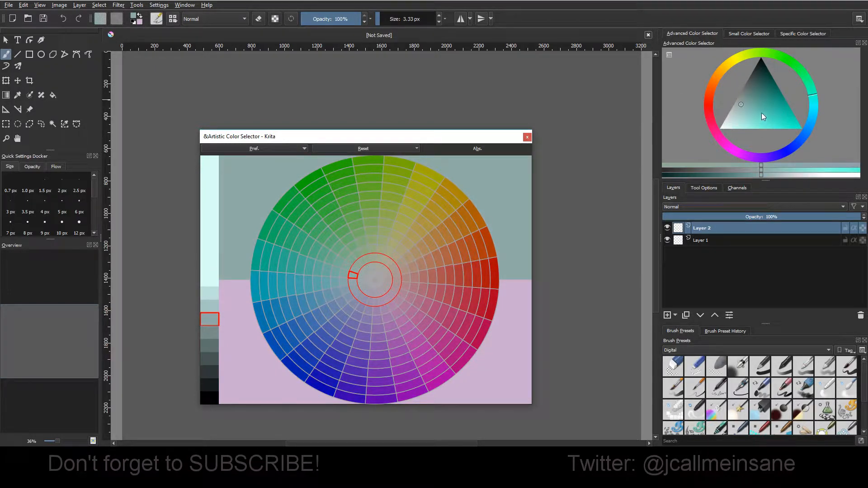
click(213, 162)
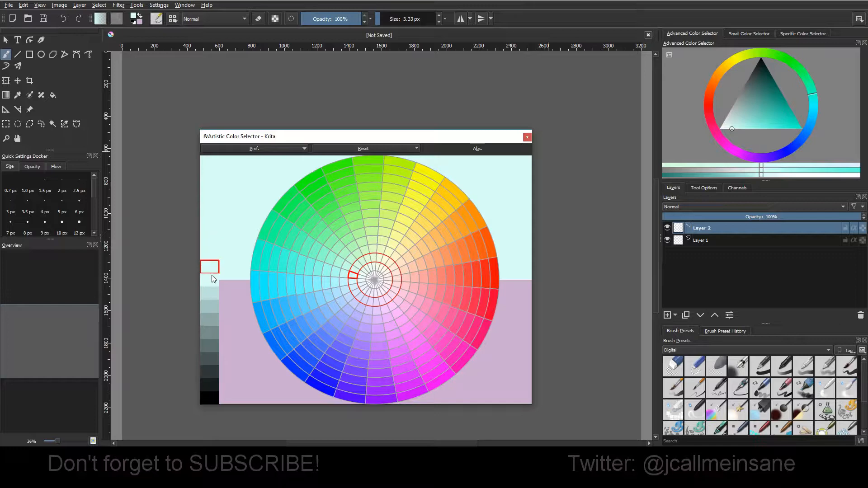
drag(213, 293, 216, 330)
Step: Set the color selector to HSY and pick a light green on the seventh piece of the light strip
click(253, 149)
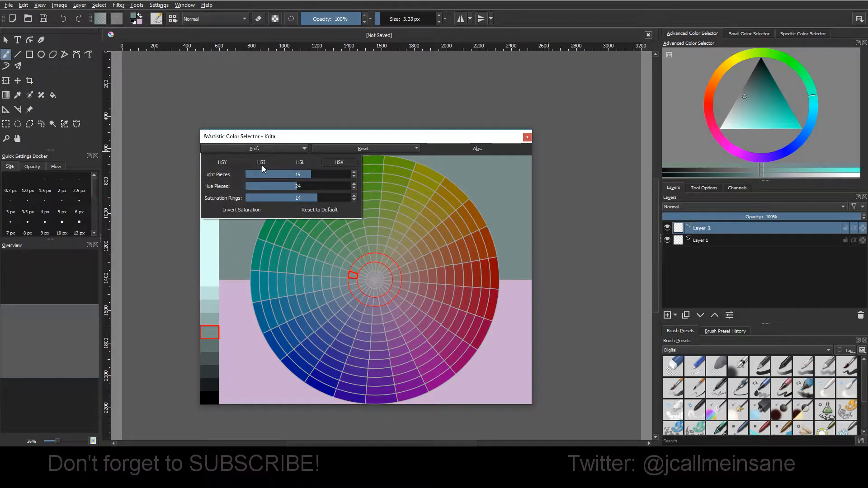
click(221, 162)
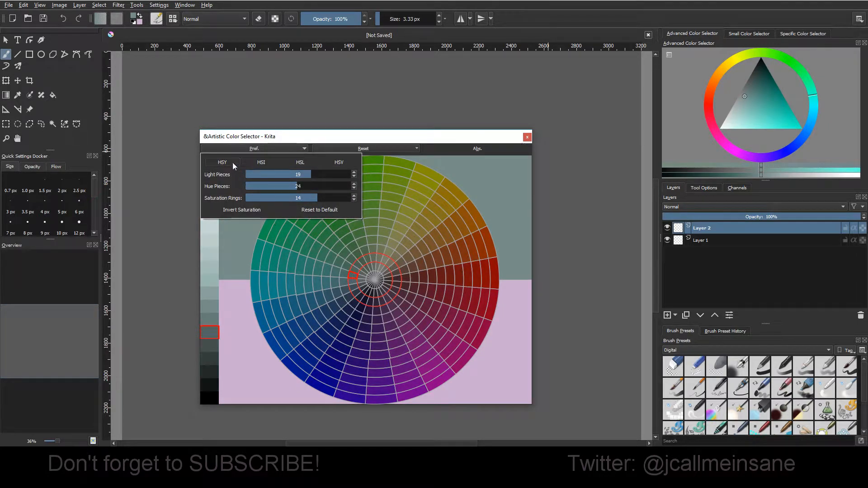
click(293, 247)
drag(206, 206, 208, 169)
drag(212, 212, 220, 254)
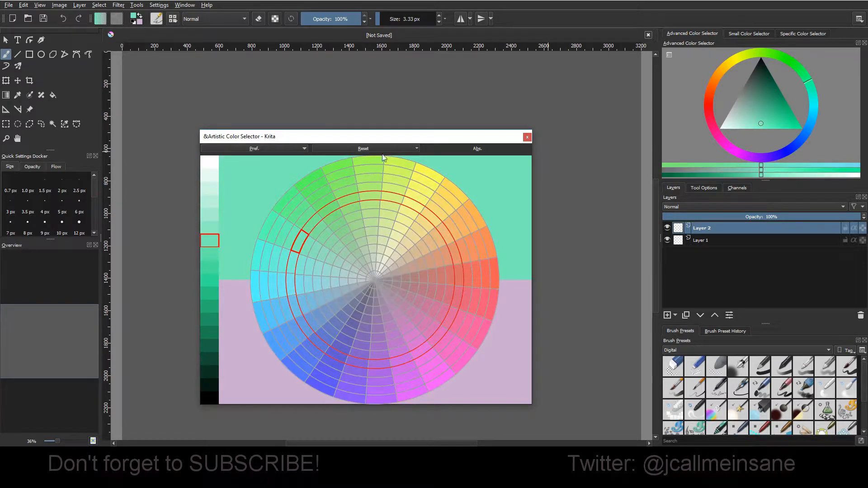
Step: Turn on the absolute (Abs.) display of the wheel and sample green, cyan and a greyish blue
click(445, 151)
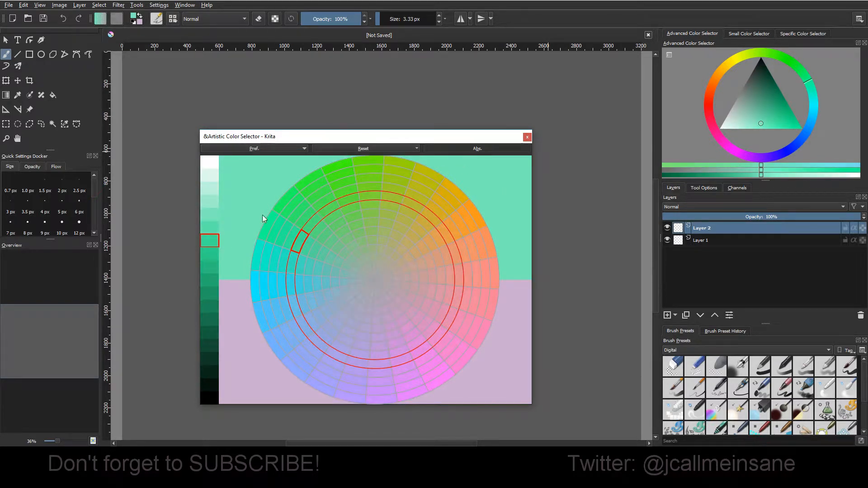
click(329, 245)
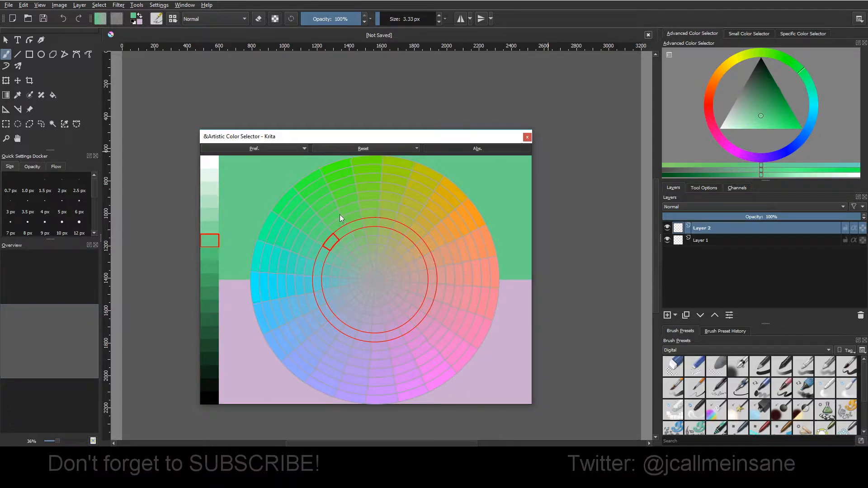
click(323, 281)
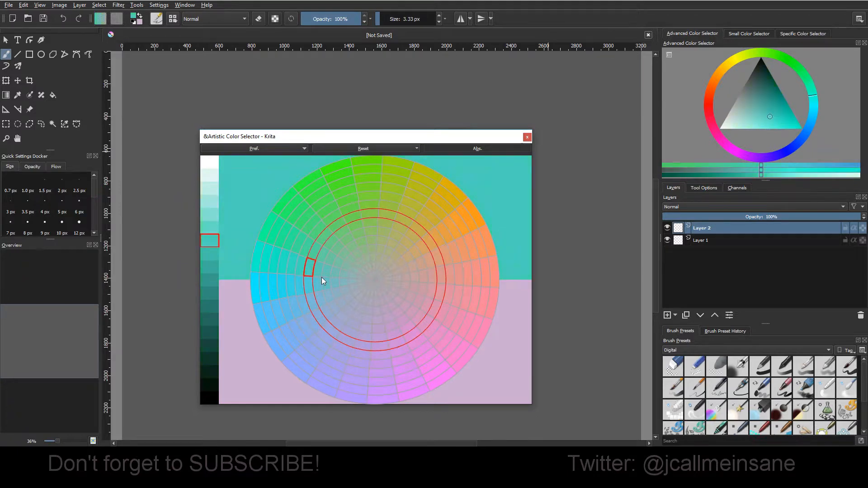
click(364, 284)
Step: Toggle the wheel's absolute (Abs.) display on and off repeatedly to compare it, leaving it off
click(456, 151)
click(457, 151)
click(457, 150)
click(459, 151)
click(460, 151)
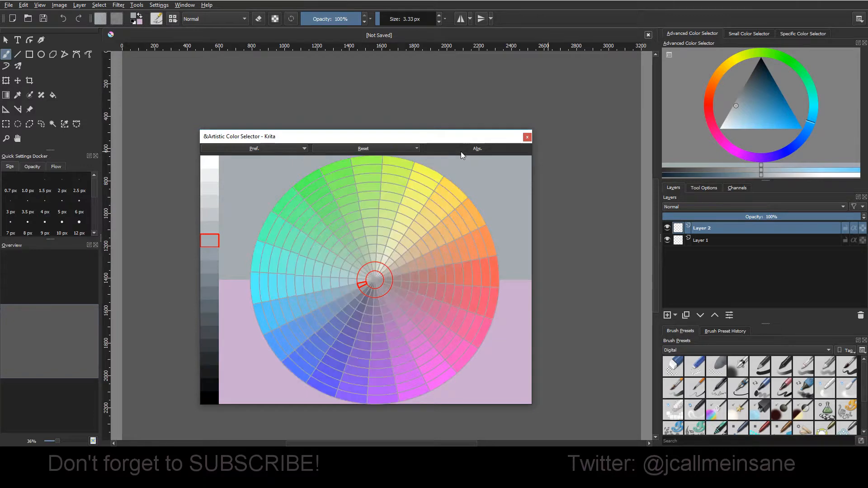
click(457, 149)
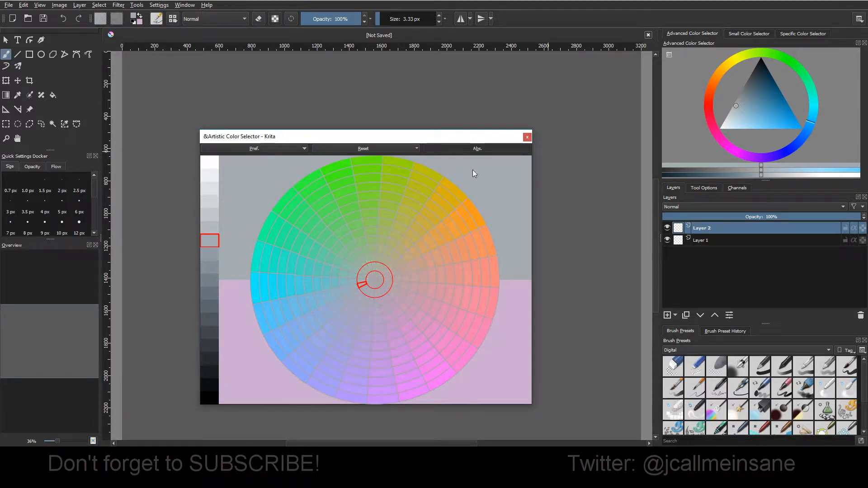
click(477, 150)
Step: Pick a purple on the wheel and darken it to the eleventh piece of the light strip
drag(407, 306, 359, 364)
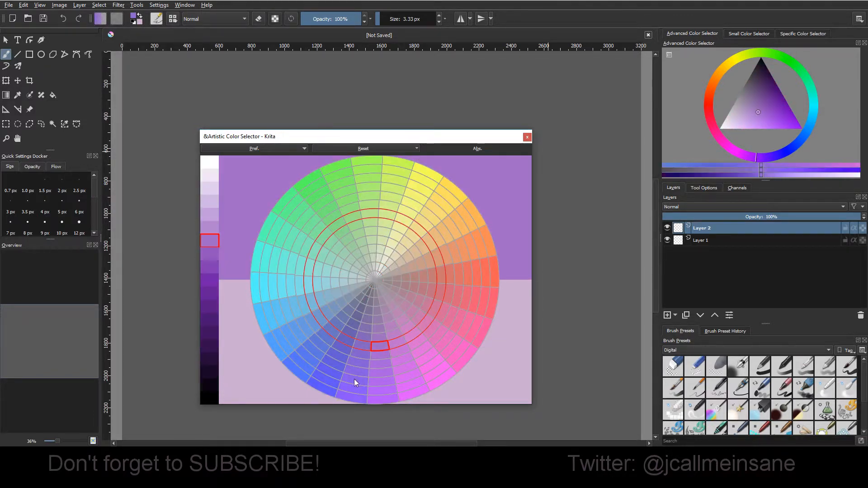
click(213, 290)
Step: Switch the color selector to HSV and pick a light blue on the wheel
click(238, 148)
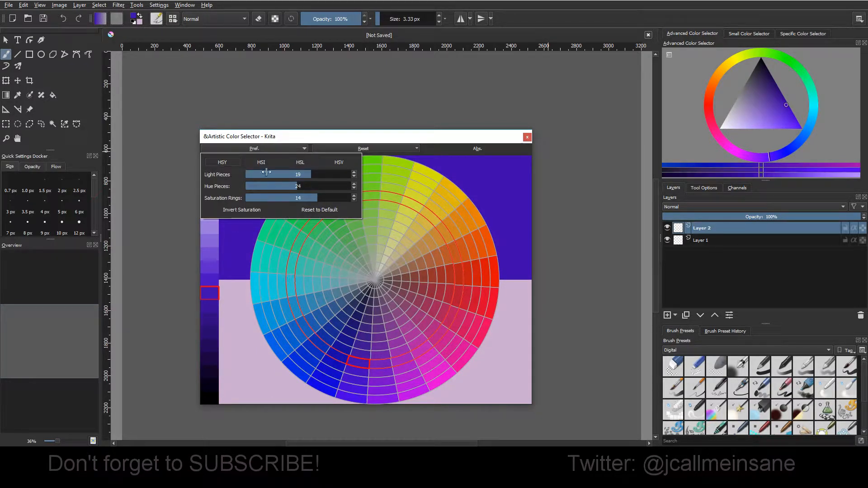
click(345, 165)
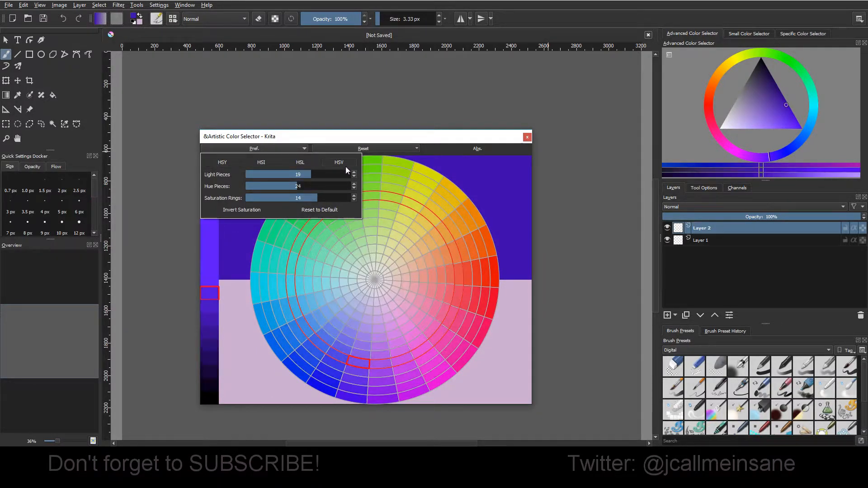
click(337, 294)
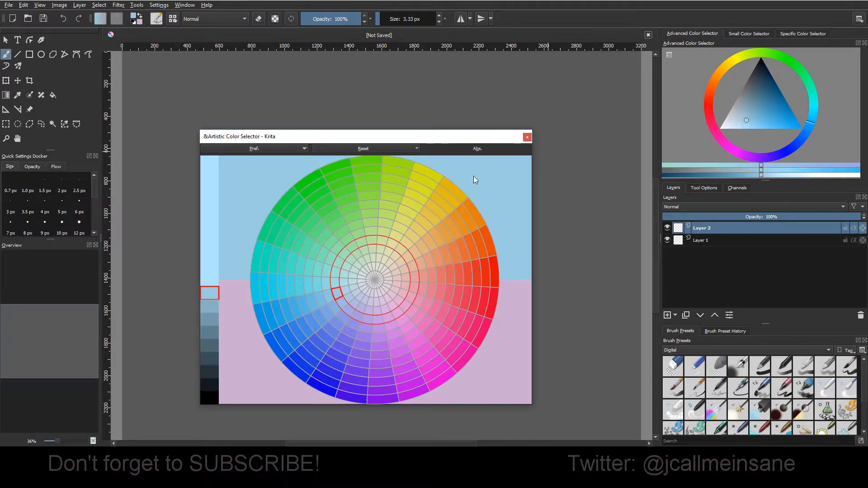
Step: Turn on the absolute (Abs.) display, pick a green and lighten it to the first piece of the light strip
click(492, 150)
mouse_move(368, 247)
mouse_down()
mouse_move(328, 207)
mouse_move(351, 249)
mouse_up()
drag(206, 207, 213, 162)
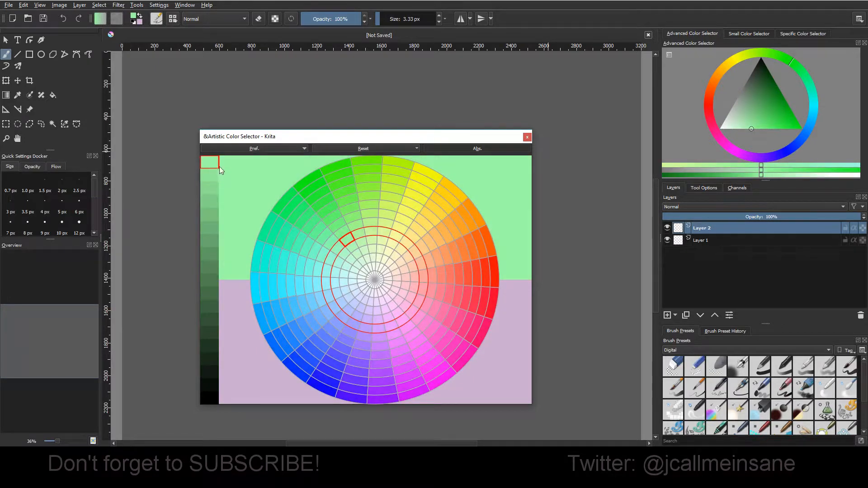
Step: Sample a pale green, a pink and a stronger bluish green on the wheel at full lightness
click(344, 251)
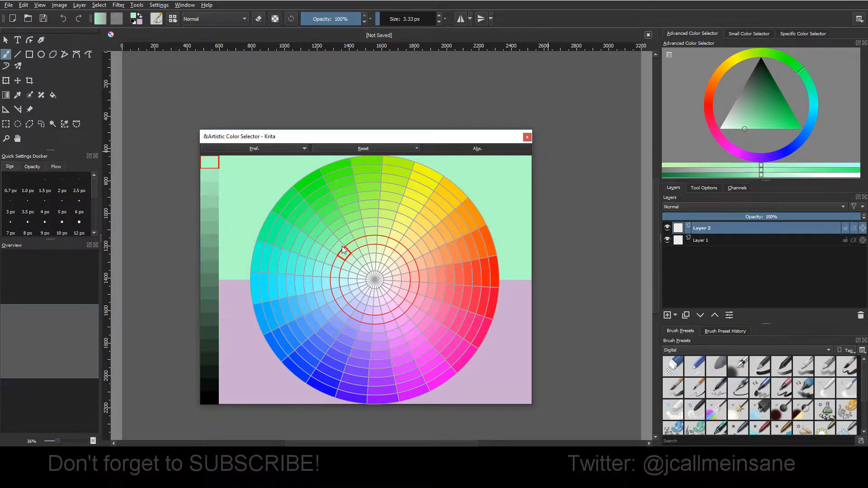
drag(348, 199, 438, 333)
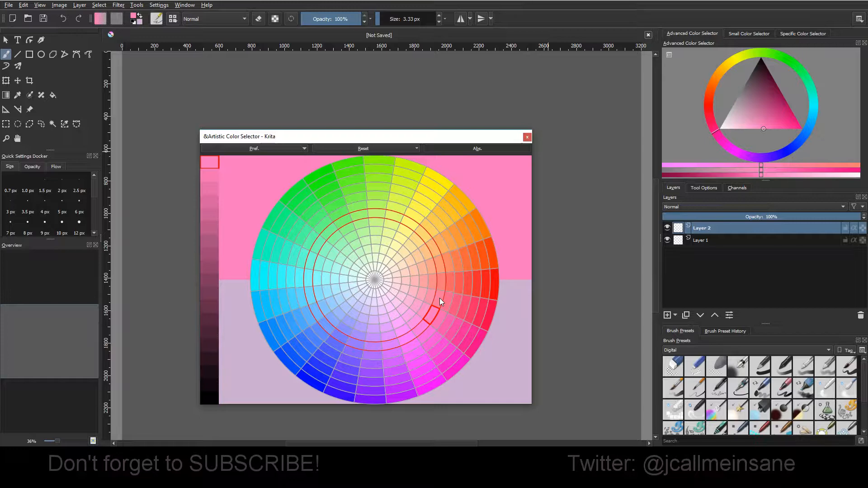
click(301, 229)
Step: Set the selector back to HSY with default piece and ring counts, and select a pale blue segment
click(239, 149)
click(227, 164)
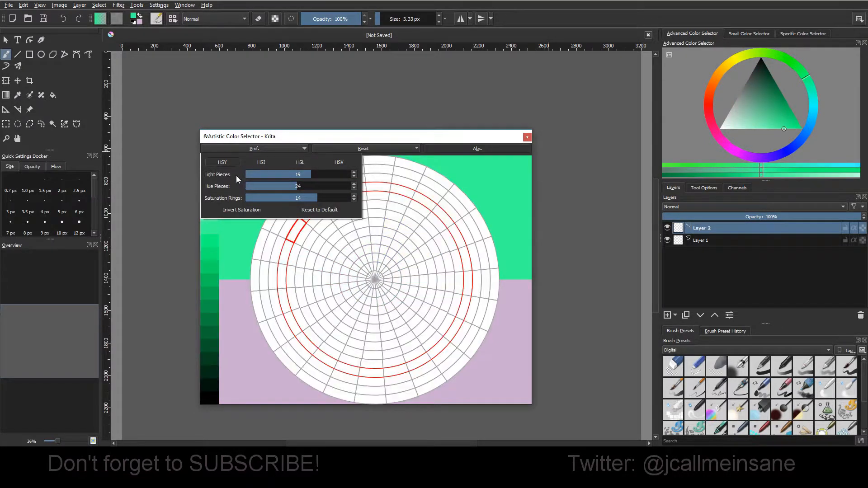
click(320, 210)
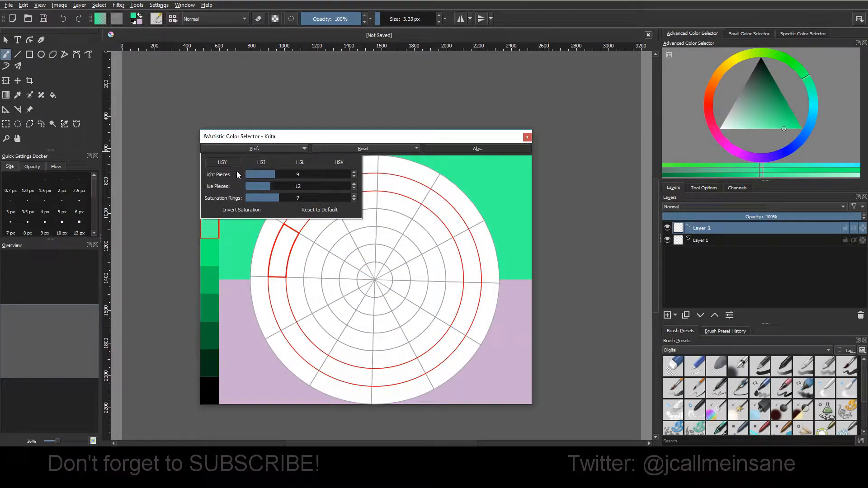
click(292, 272)
click(334, 293)
Step: Set Light Pieces to 30, select a yellow-green segment and darken it along the light strip
click(248, 149)
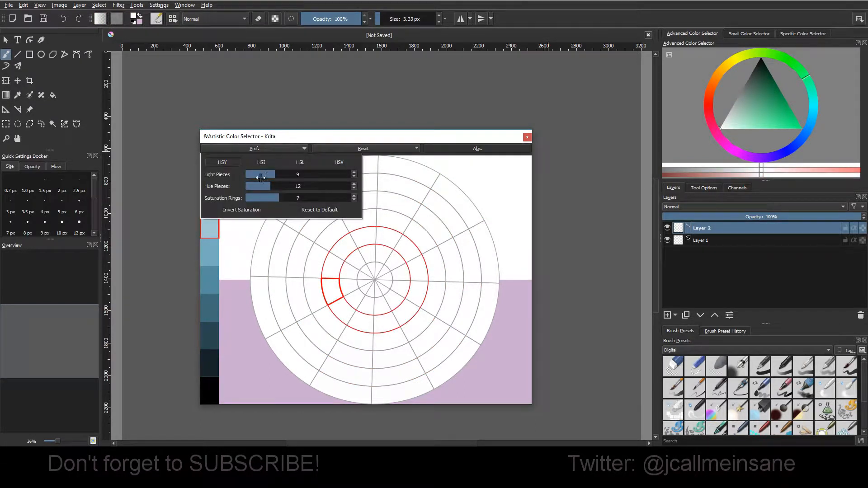
drag(280, 175, 368, 179)
click(385, 182)
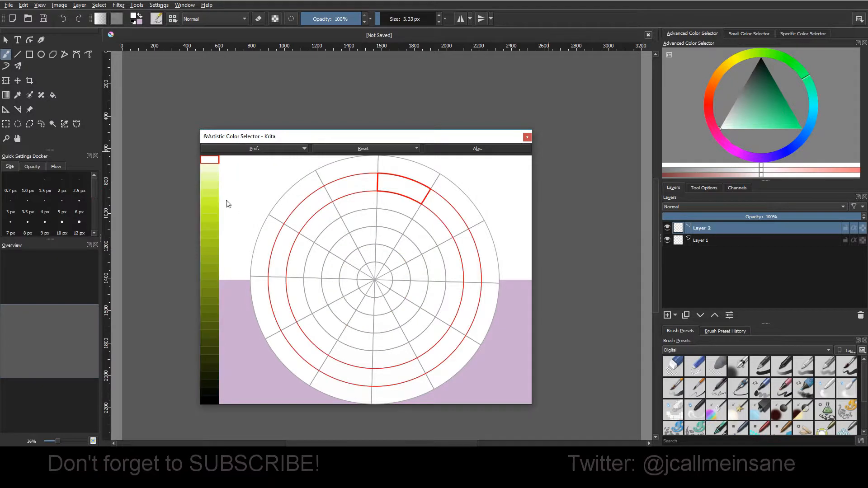
click(210, 168)
mouse_move(210, 186)
mouse_down()
mouse_move(200, 370)
mouse_move(219, 175)
mouse_move(215, 237)
mouse_up()
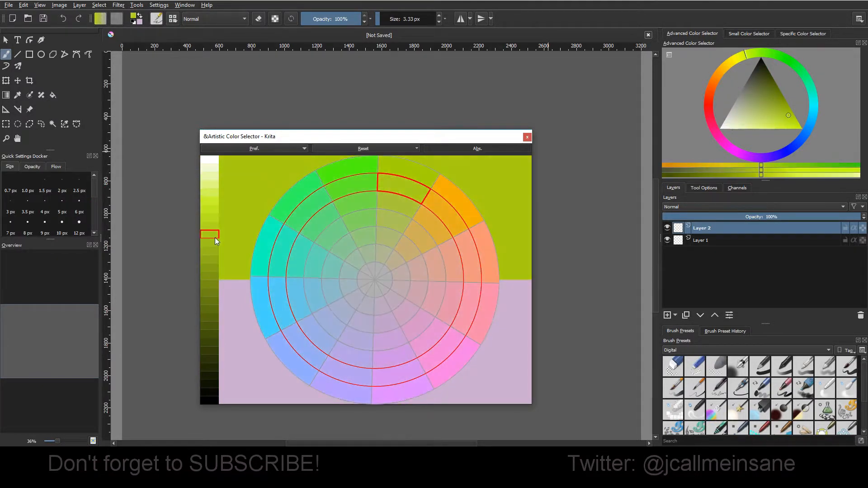
Step: Set Saturation Rings to 20, sample green and cyan on the wheel, and darken the cyan to teal on the light strip
click(255, 150)
drag(289, 198, 363, 205)
click(375, 242)
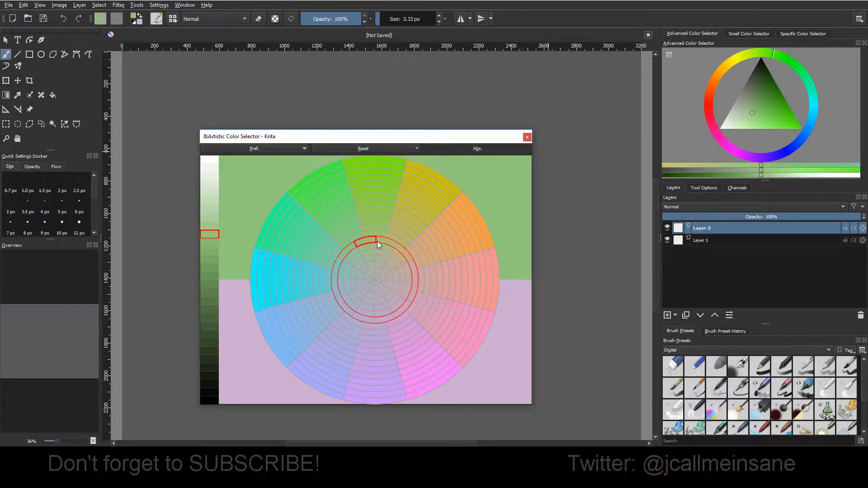
click(359, 316)
drag(257, 261, 308, 268)
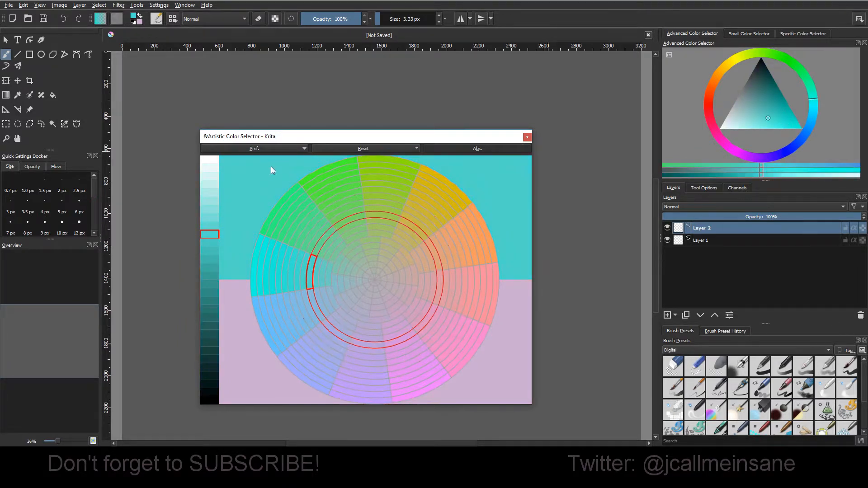
mouse_move(210, 174)
mouse_down()
mouse_move(213, 293)
mouse_move(213, 274)
mouse_up()
Step: Set Hue Pieces to 48 and pick a greyish blue on the finer wheel
click(275, 149)
click(255, 149)
drag(278, 184, 378, 188)
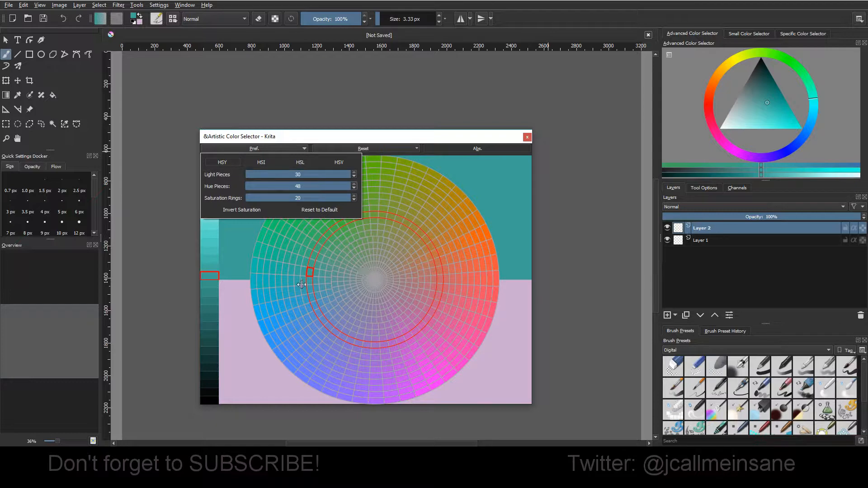
click(330, 260)
click(331, 289)
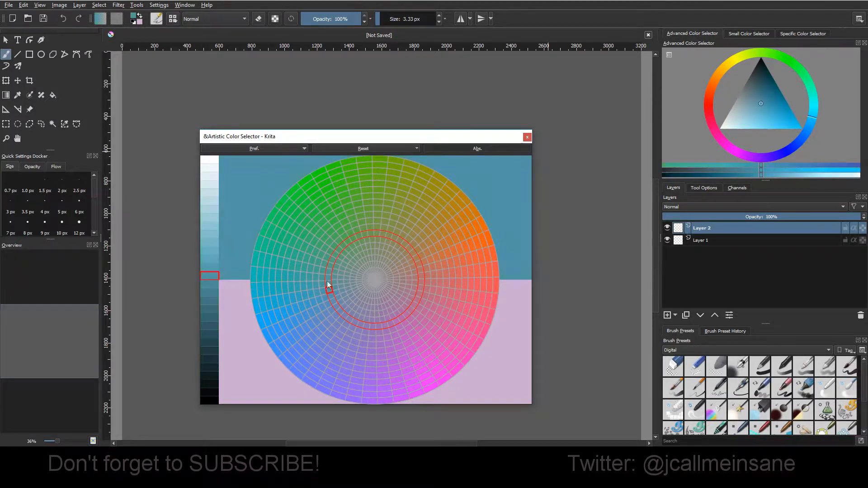
Step: Turn off the absolute (Abs.) display, pick a saturated blue and vary its lightness on the light strip, ending on a bright blue
click(464, 152)
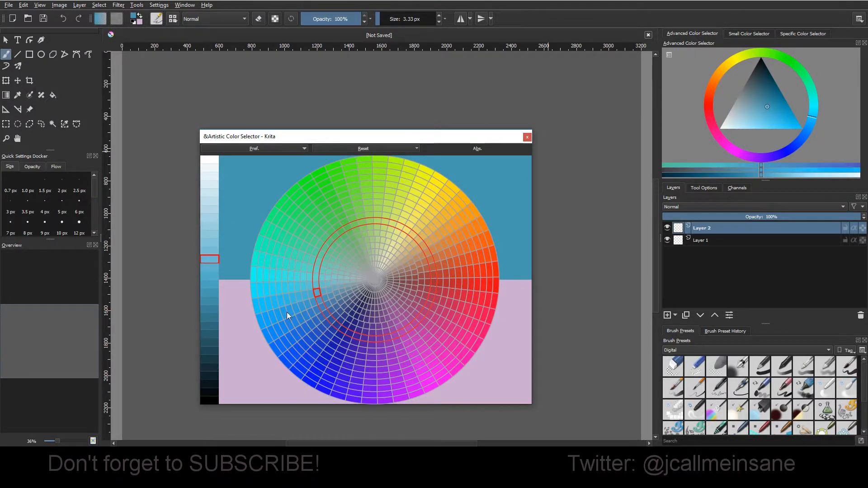
click(278, 322)
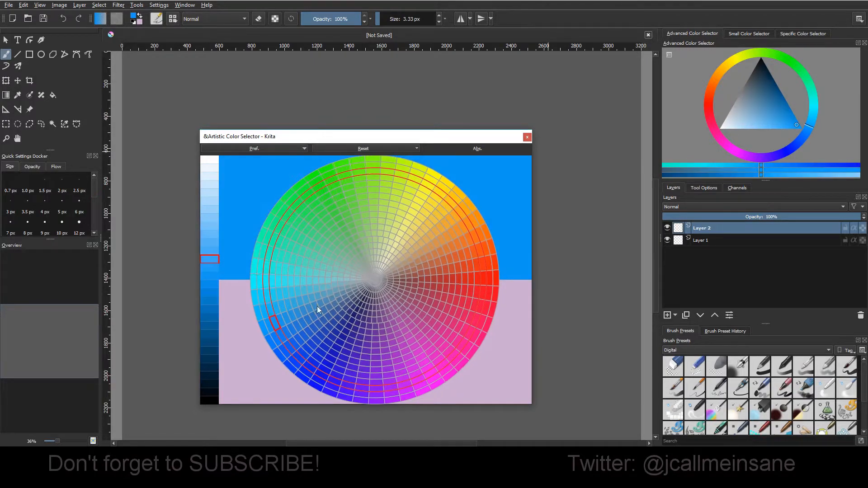
mouse_move(211, 329)
mouse_down()
mouse_move(213, 338)
mouse_move(212, 161)
mouse_move(209, 353)
mouse_move(208, 334)
mouse_up()
mouse_move(208, 292)
mouse_down()
mouse_move(210, 186)
mouse_move(215, 350)
mouse_move(237, 325)
mouse_up()
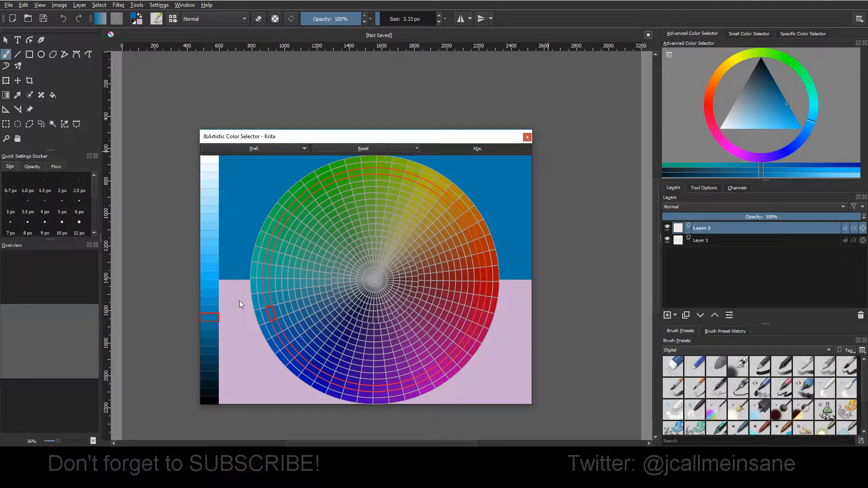
mouse_move(211, 283)
mouse_down()
mouse_move(216, 142)
mouse_move(218, 259)
mouse_move(209, 271)
mouse_up()
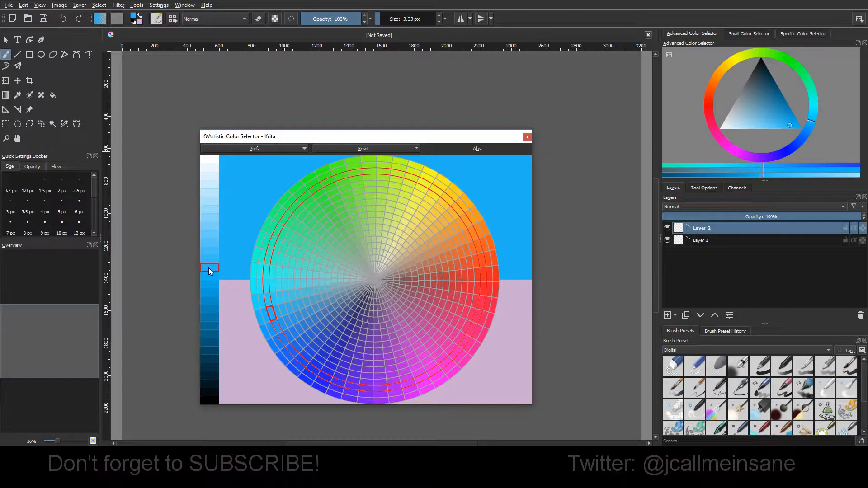
Step: Restore the selector's default piece and ring counts, and reset everything on the wheel and light strip
click(237, 149)
click(307, 210)
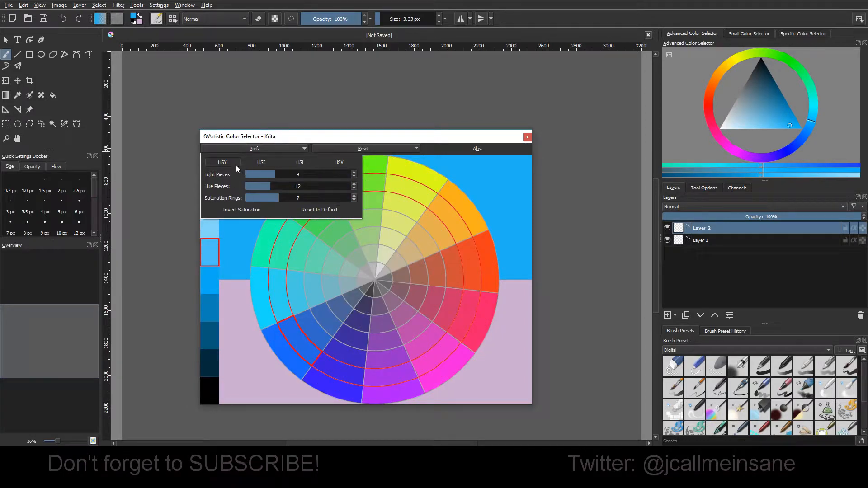
click(477, 142)
click(399, 147)
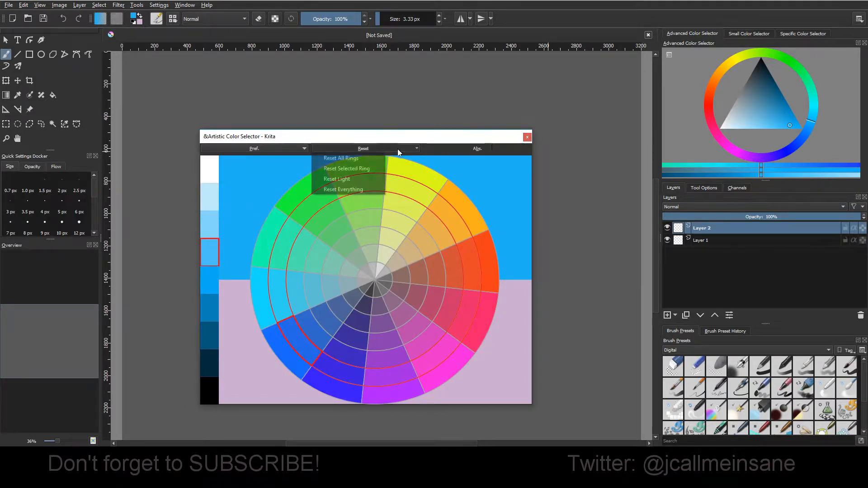
click(367, 189)
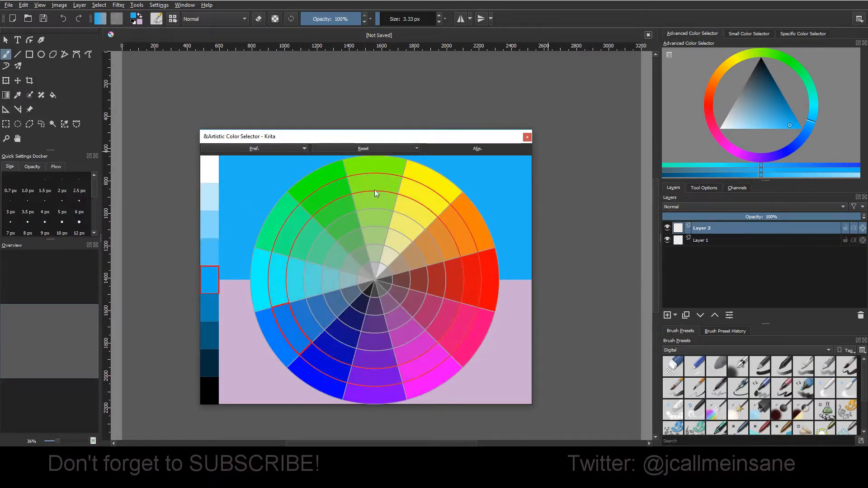
Step: Close the Artistic Color Selector
click(293, 148)
click(326, 139)
click(527, 137)
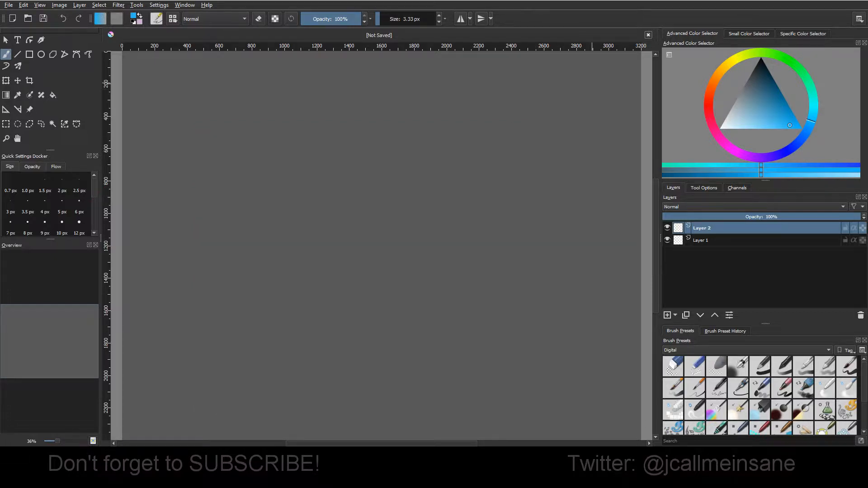
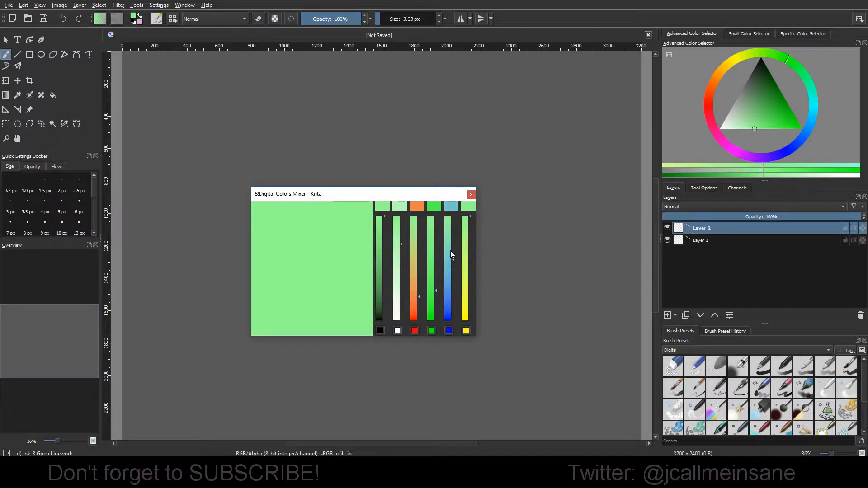
Step: Pick the blue blend in the Digital Colors Mixer, then add moderate yellow and black mix amounts and pick from the resulting blends
click(451, 206)
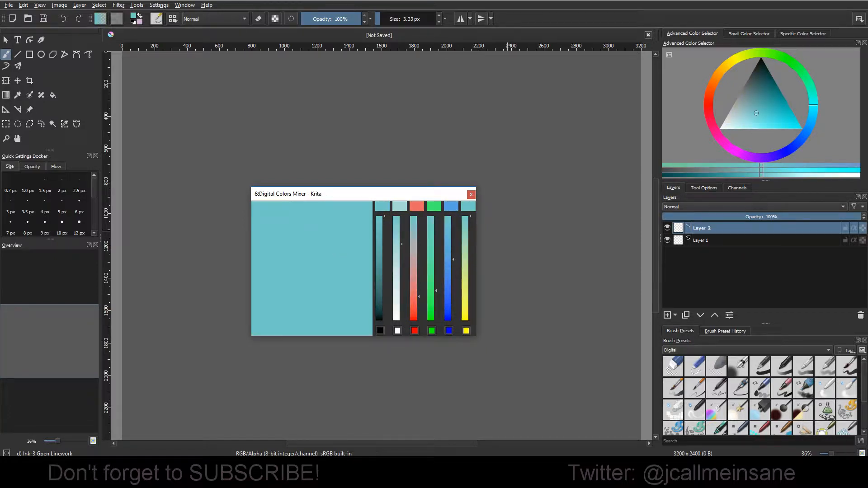
drag(439, 195, 451, 213)
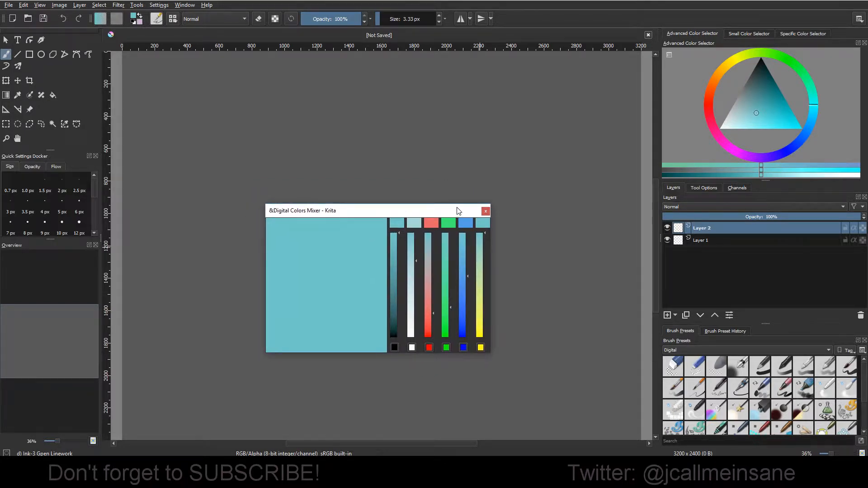
click(482, 273)
click(487, 224)
click(409, 226)
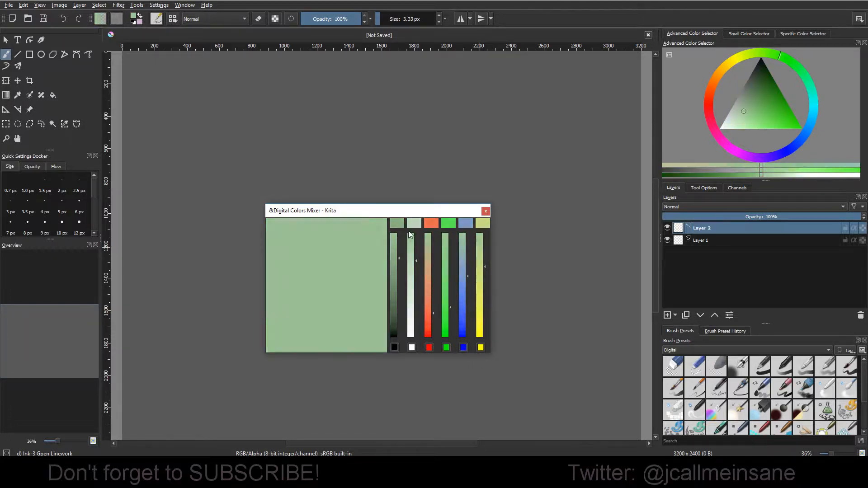
Step: Pick repeatedly among the mixer's blend swatches to keep remixing the current color, ending on a soft light green
click(415, 224)
click(431, 223)
click(448, 223)
click(468, 224)
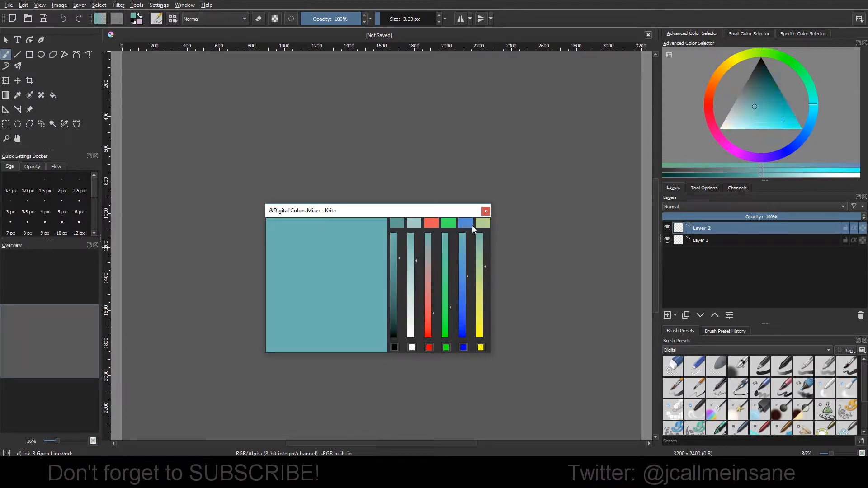
click(483, 226)
click(435, 225)
click(399, 224)
click(430, 224)
click(452, 223)
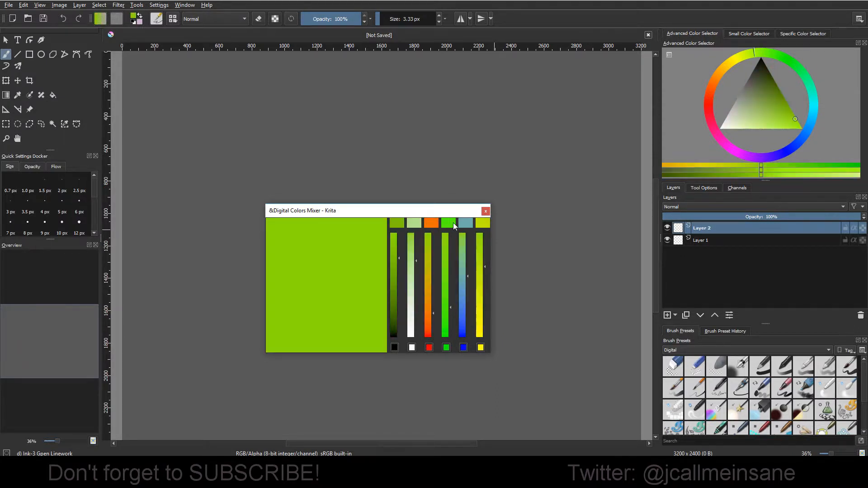
click(466, 224)
click(448, 223)
click(430, 224)
click(396, 225)
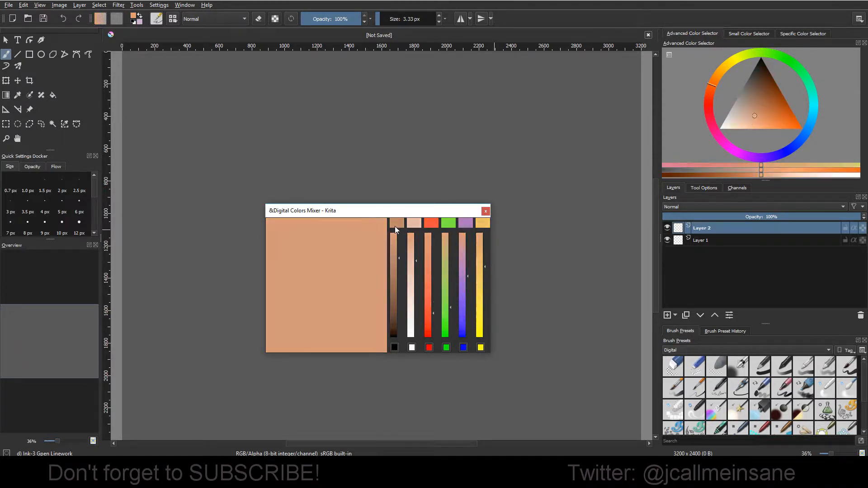
click(448, 224)
click(466, 225)
click(481, 226)
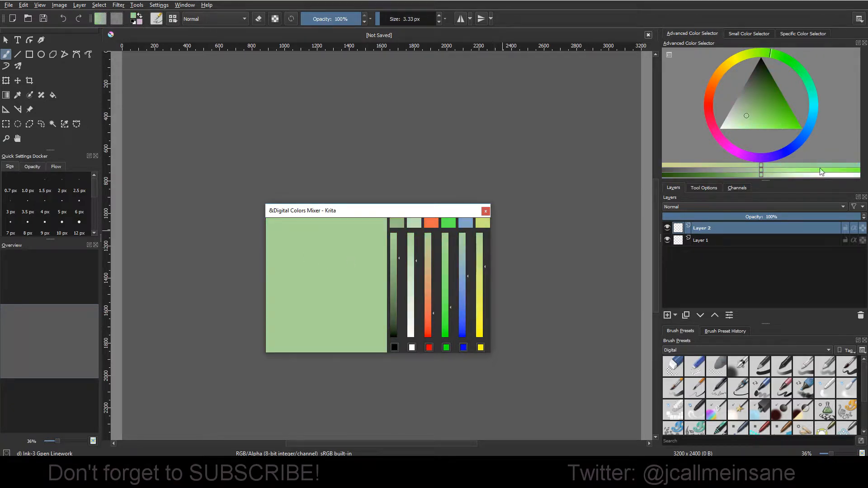
Step: Choose a darker green in the Advanced Color Selector, reduce the mixer's red amount, and pick the green and blue blends
click(776, 103)
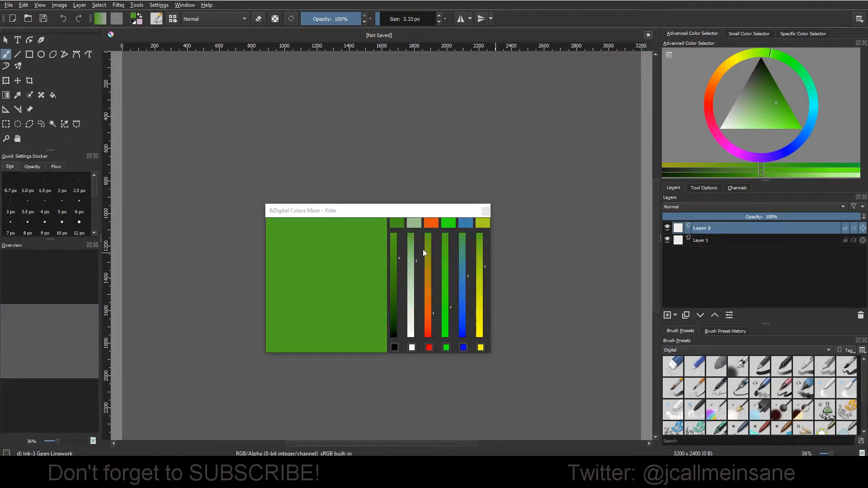
click(428, 285)
click(448, 224)
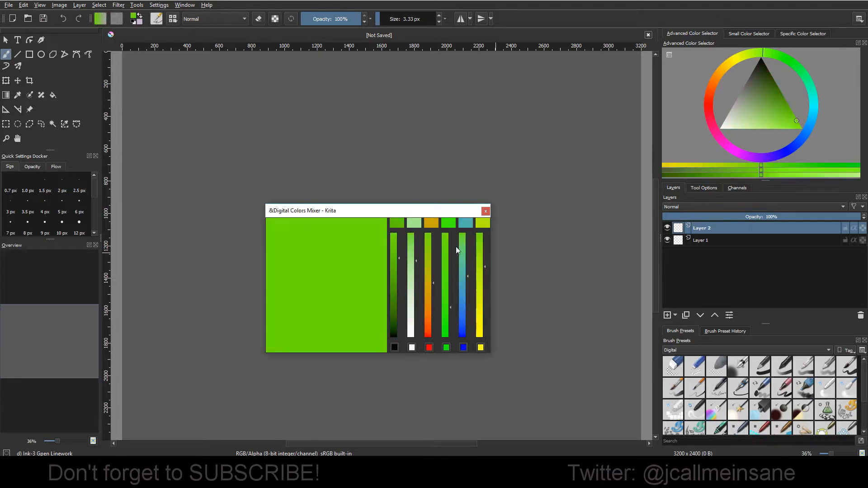
click(464, 224)
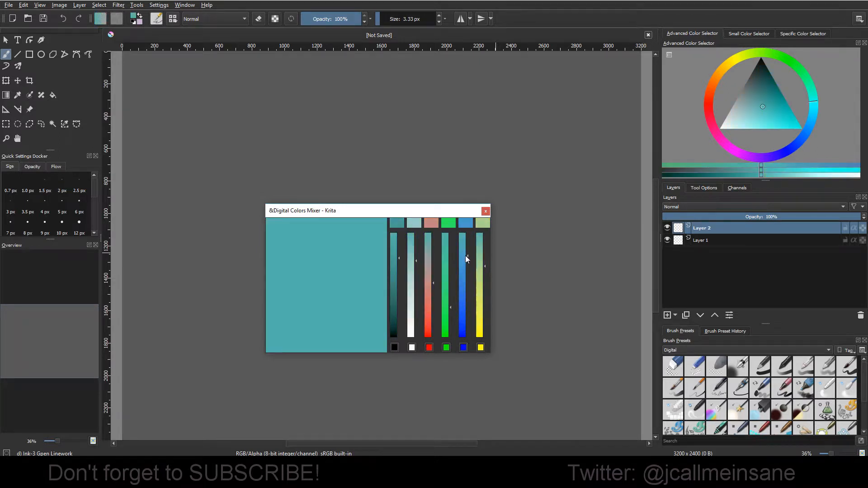
Step: Lower the mixer's green amount, pick a bright green blend, and close the Digital Colors Mixer
click(450, 226)
click(445, 266)
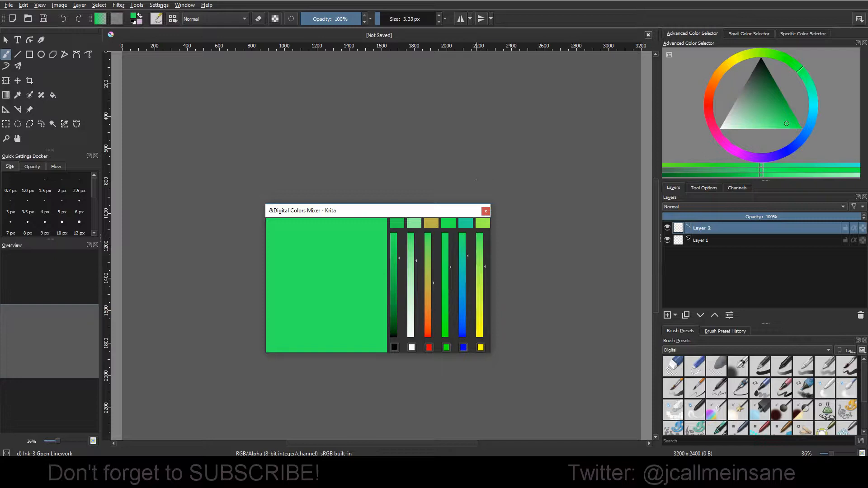
drag(451, 267, 448, 225)
click(486, 211)
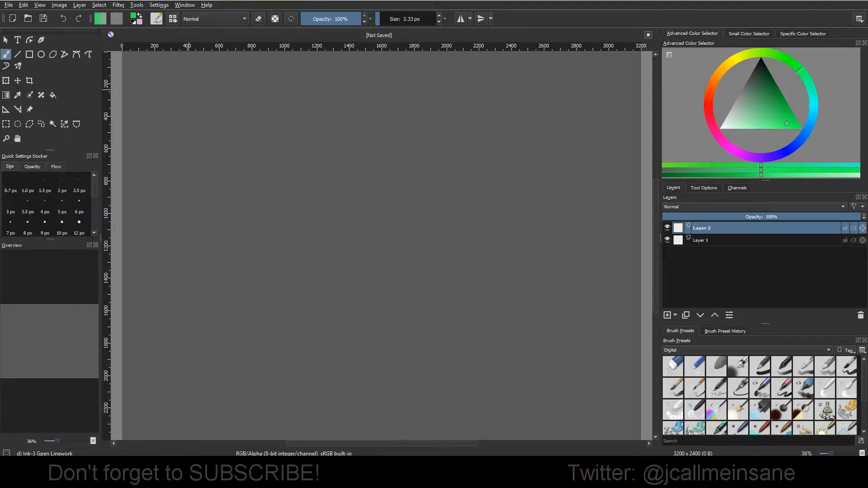
Step: Detach the Small Color Selector from its docker group and place it as a floating window over the canvas
click(159, 5)
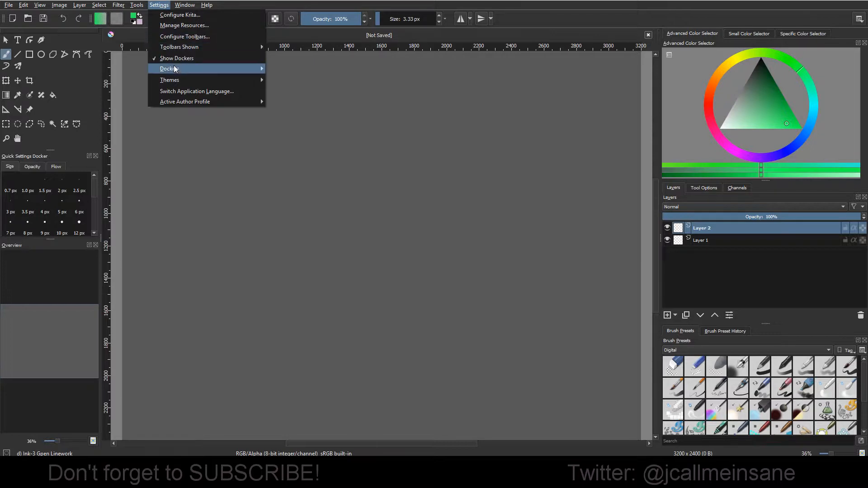
mouse_move(175, 69)
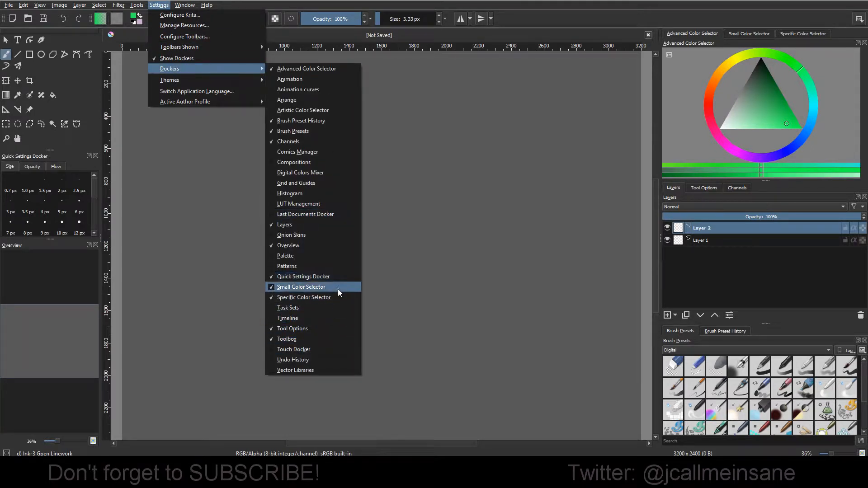
click(744, 33)
click(744, 32)
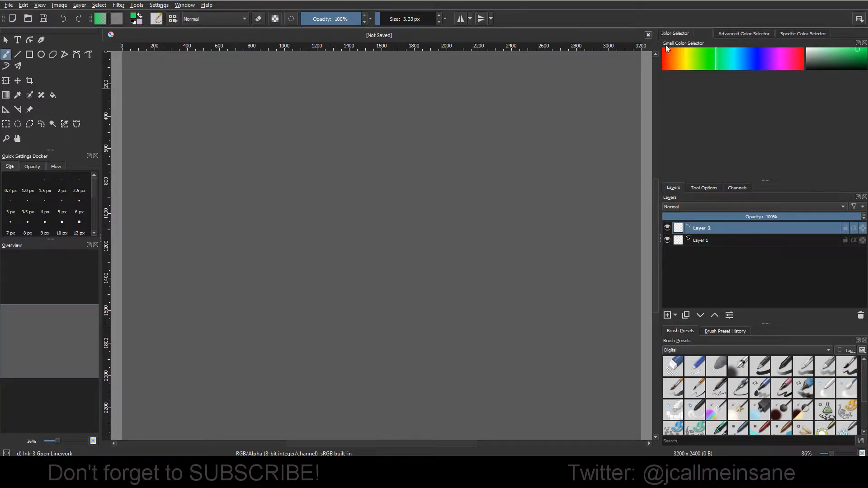
click(858, 43)
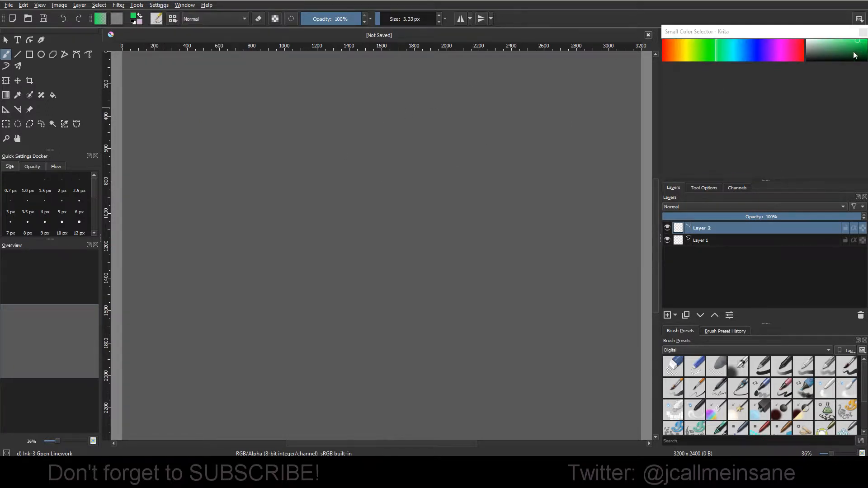
mouse_move(786, 33)
mouse_down()
mouse_move(497, 162)
mouse_move(374, 158)
mouse_move(339, 186)
mouse_up()
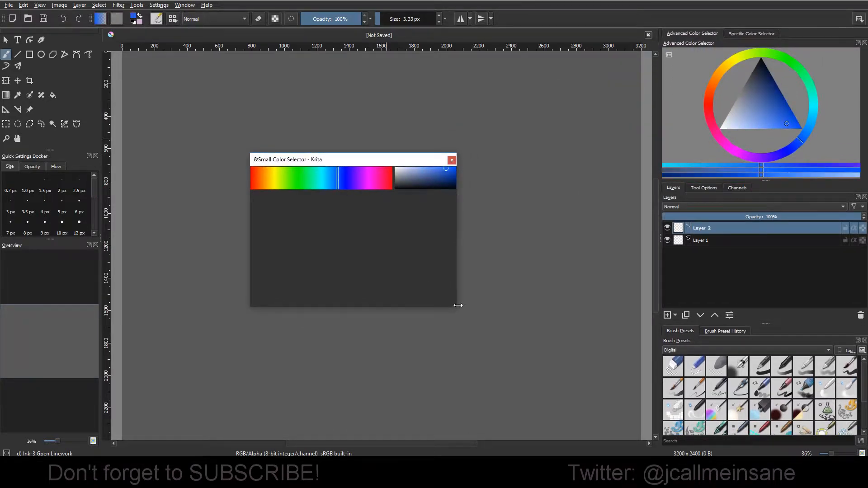
Step: Widen the floating Small Color Selector and reduce its height so it fits closely around the color strips
drag(456, 253, 488, 266)
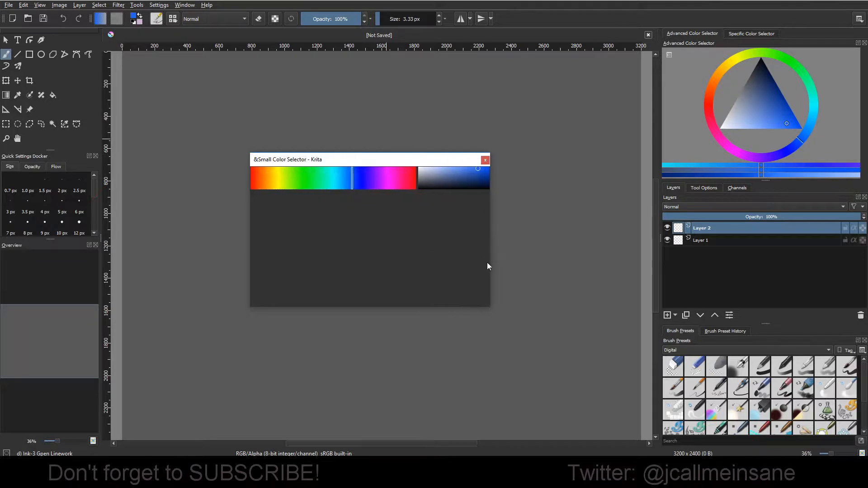
drag(490, 300, 529, 297)
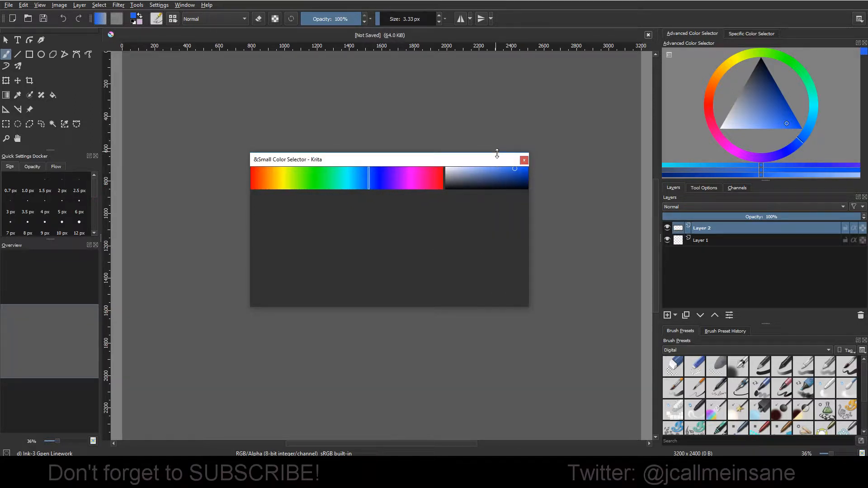
drag(497, 153, 489, 256)
Step: Try different hues and shades in the Small Color Selector, ending on a nearly black green
drag(402, 290, 353, 294)
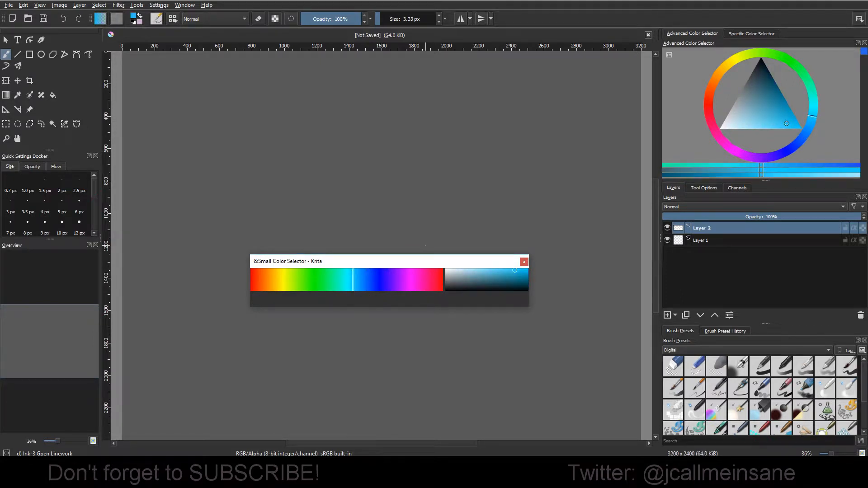
key(plus)
key(minus)
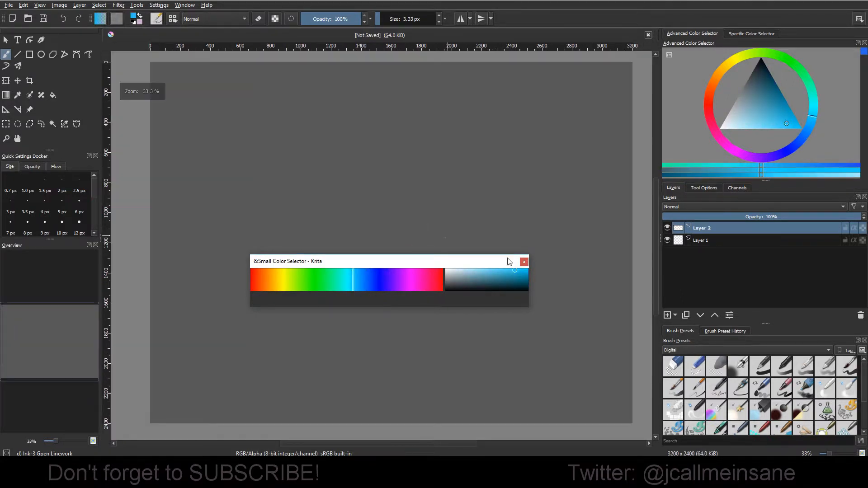
click(381, 281)
mouse_move(380, 281)
mouse_down()
mouse_move(272, 284)
mouse_move(444, 293)
mouse_move(292, 290)
mouse_up()
mouse_move(487, 278)
mouse_down()
mouse_move(463, 278)
mouse_move(486, 285)
mouse_up()
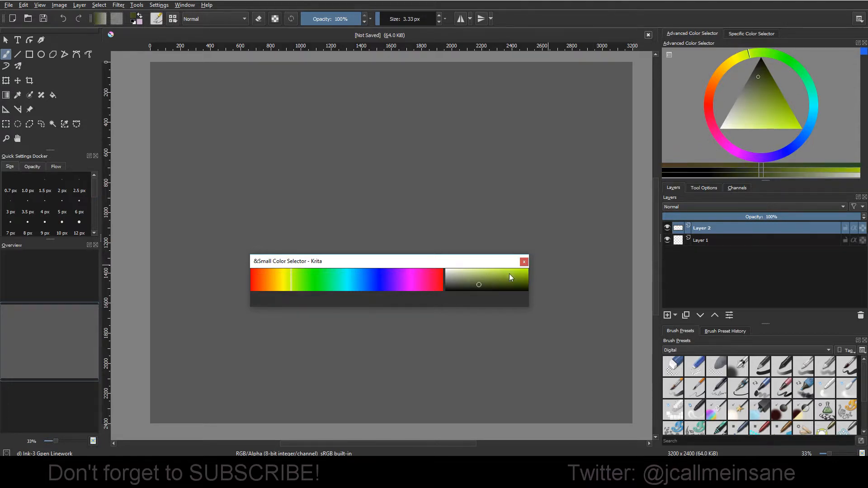
drag(511, 278, 460, 294)
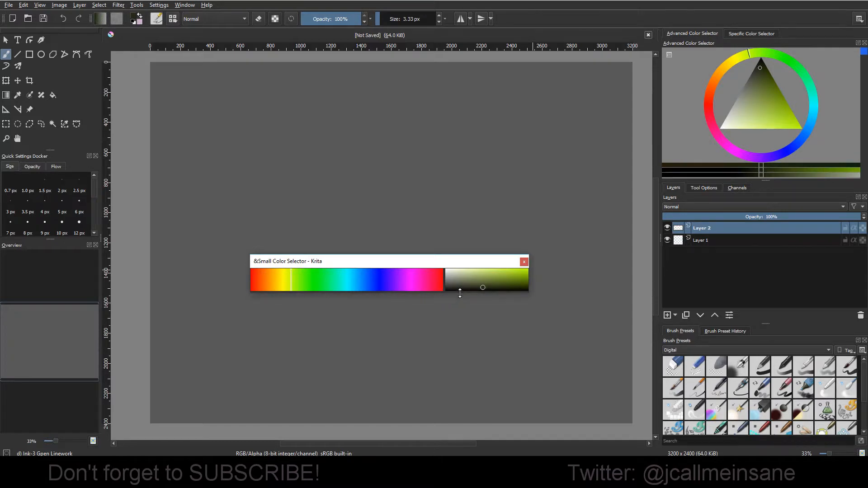
mouse_move(384, 283)
mouse_down()
mouse_move(286, 280)
mouse_move(390, 281)
mouse_move(305, 289)
mouse_up()
Step: Stretch the Small Color Selector very wide, shrink it back to a compact width, and pick a purple hue
mouse_move(376, 267)
mouse_down()
mouse_move(346, 332)
mouse_move(240, 408)
mouse_move(235, 425)
mouse_move(268, 335)
mouse_up()
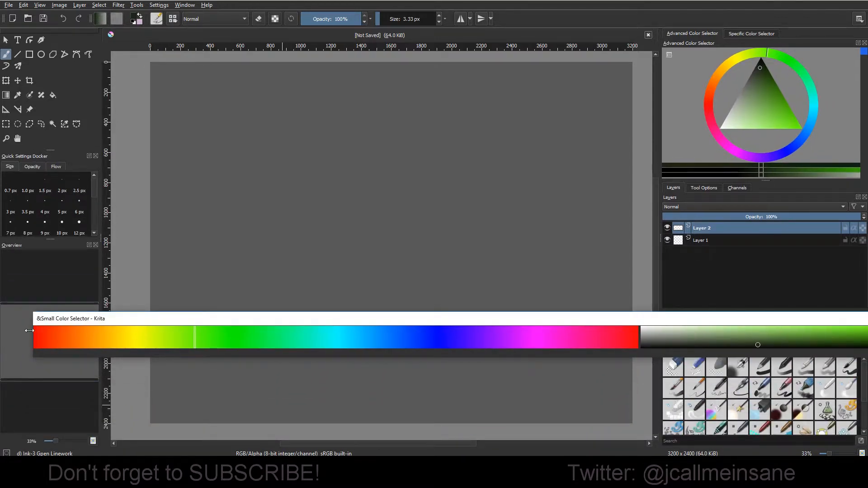
drag(28, 330, 613, 330)
drag(711, 319, 274, 320)
click(309, 349)
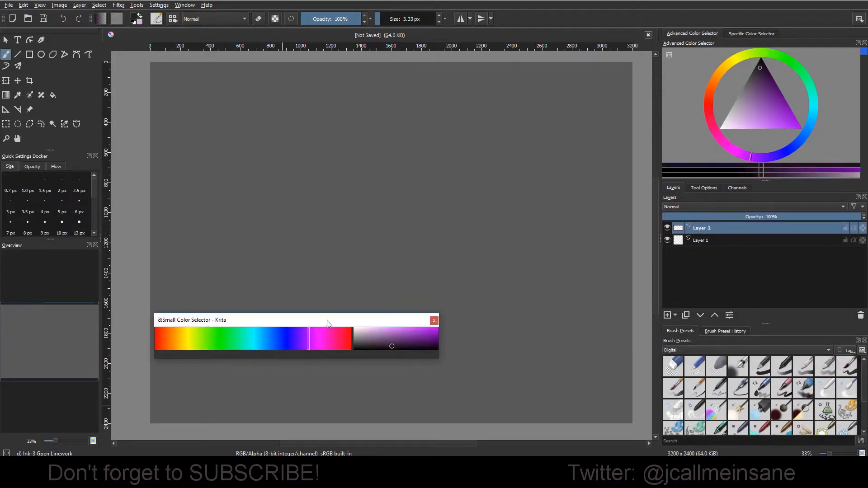
Step: Move the Small Color Selector to the canvas's upper-left corner and scribble on Layer 2 in near-black and lighter purple shades
drag(327, 324, 291, 384)
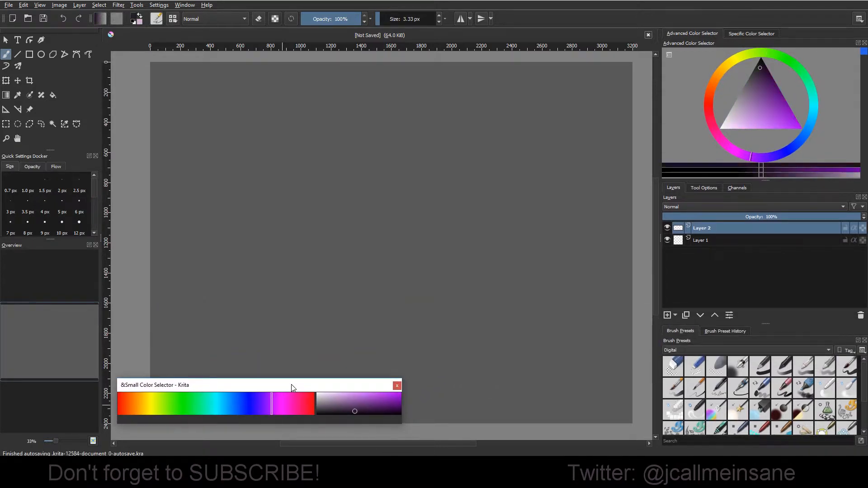
drag(358, 390, 351, 72)
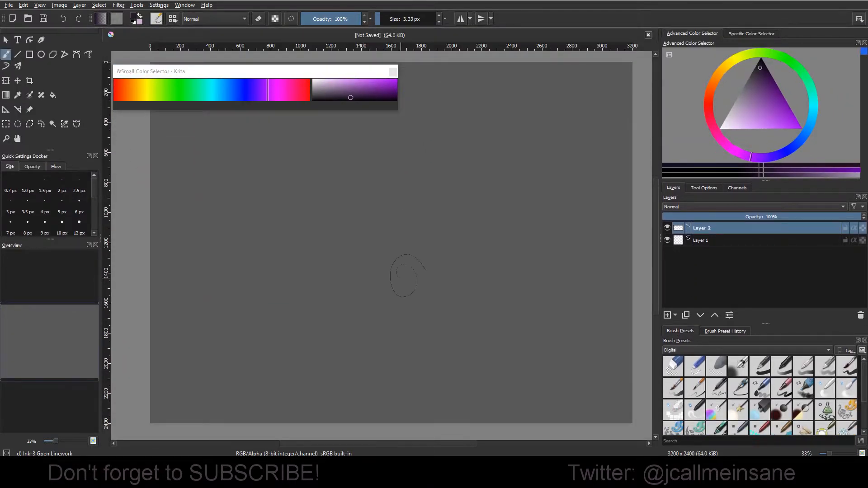
mouse_move(397, 274)
mouse_down()
mouse_move(405, 326)
mouse_move(367, 266)
mouse_up()
click(365, 83)
mouse_move(375, 220)
mouse_down()
mouse_move(410, 226)
mouse_move(405, 281)
mouse_up()
click(341, 85)
mouse_move(381, 201)
mouse_down()
mouse_move(401, 214)
mouse_move(398, 278)
mouse_up()
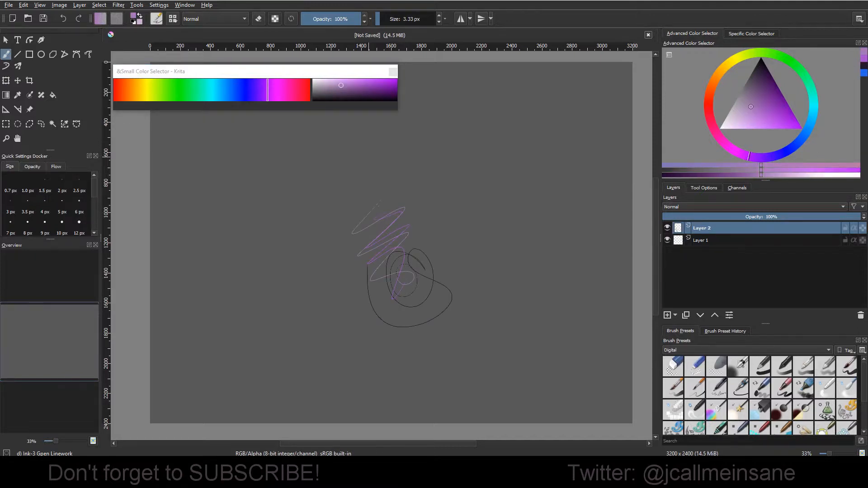
mouse_move(400, 232)
mouse_down()
mouse_move(354, 215)
mouse_move(368, 260)
mouse_move(433, 295)
mouse_up()
Step: Switch the hue from purple through blue to a muted teal and scribble teal strokes over the drawing
click(246, 91)
click(366, 90)
drag(245, 98, 208, 94)
drag(365, 219, 390, 278)
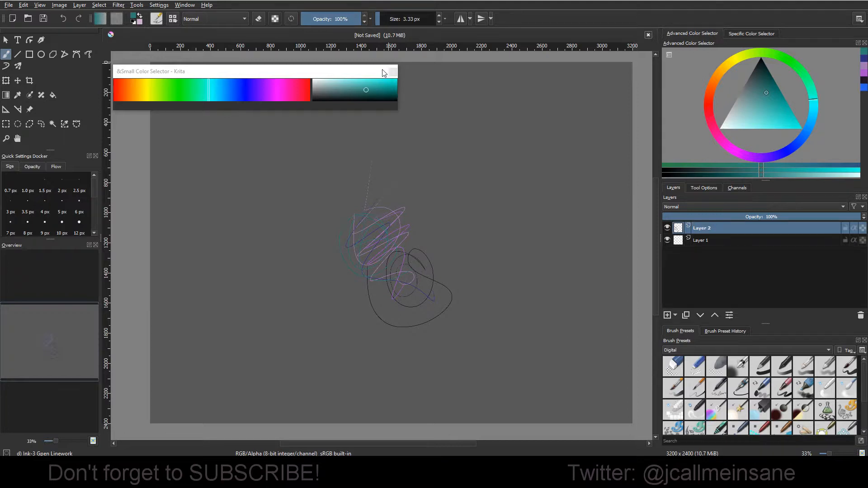
Step: Close the Small Color Selector and detach the Specific Color Selector as a floating window over the canvas
drag(367, 72, 389, 91)
click(416, 91)
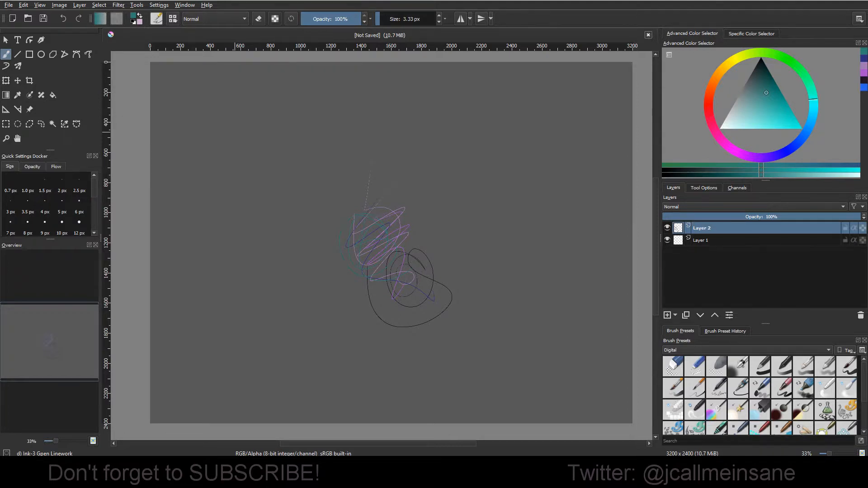
drag(752, 32, 342, 193)
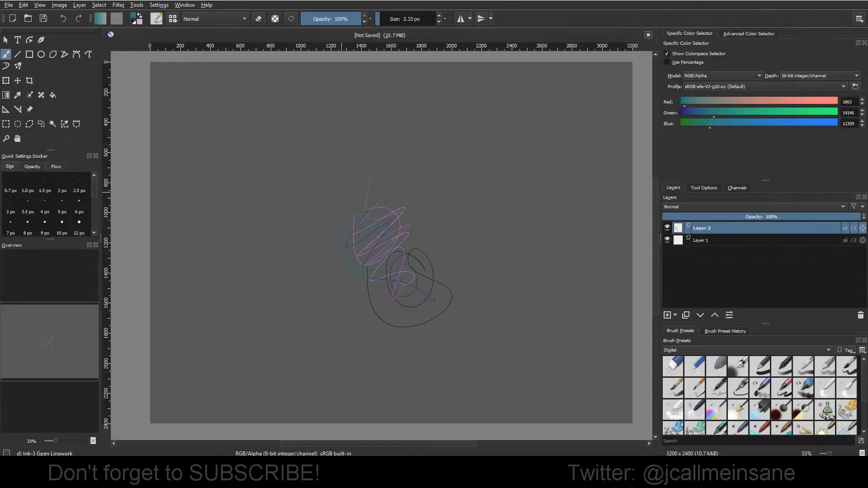
click(858, 43)
drag(751, 34, 342, 147)
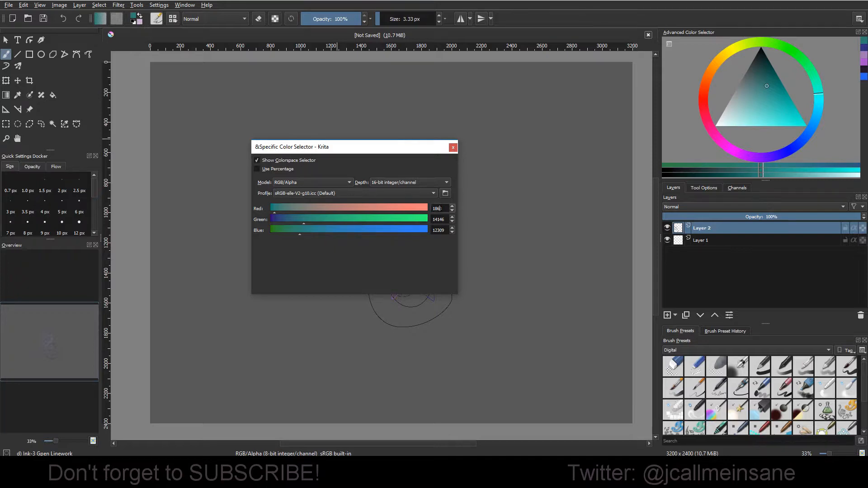
Step: Raise the Green channel in the Specific Color Selector to about 18266
double_click(443, 218)
mouse_move(324, 222)
mouse_down()
mouse_move(403, 221)
mouse_move(246, 220)
mouse_move(442, 224)
mouse_move(315, 223)
mouse_up()
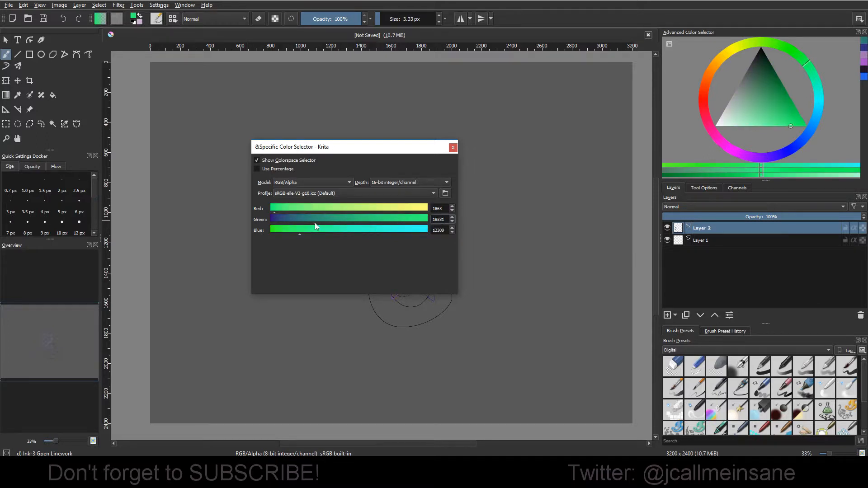
Step: Switch the color model to CMYK/Alpha and set Cyan to about 29753, Magenta to about 15557 and Yellow to about 36754
click(337, 182)
click(338, 155)
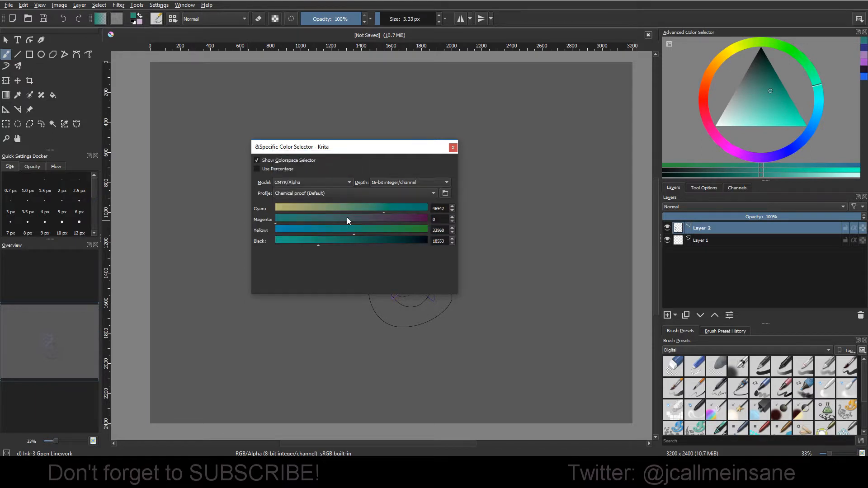
mouse_move(355, 220)
mouse_down()
mouse_move(306, 217)
mouse_move(391, 207)
mouse_move(344, 213)
mouse_move(365, 235)
mouse_up()
click(338, 209)
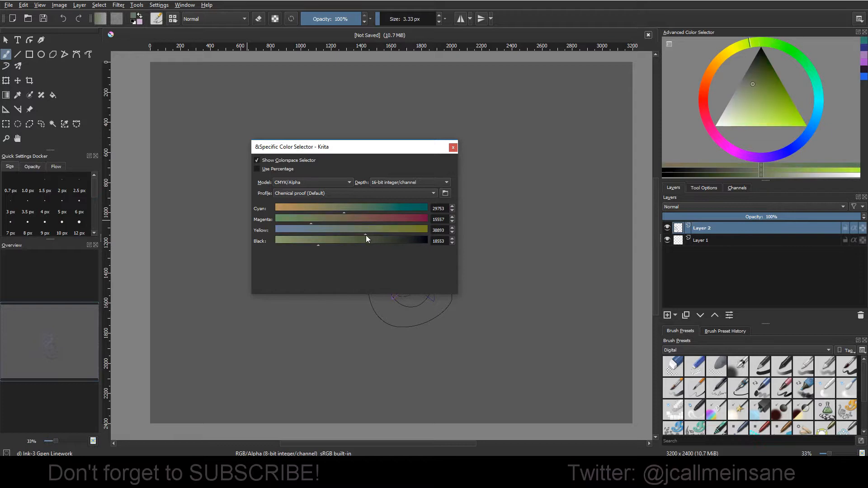
Step: Set the CMYK/Alpha color depth to 8-bit integer/channel in the Specific Color Selector
click(388, 182)
click(389, 163)
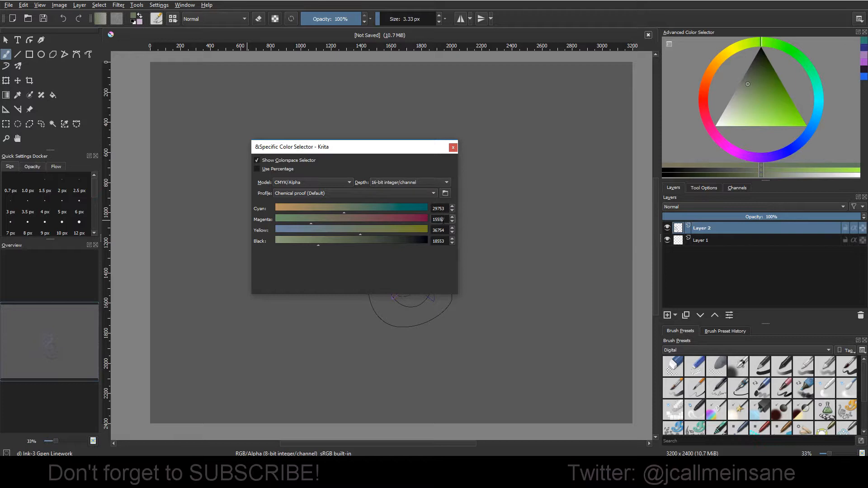
click(407, 182)
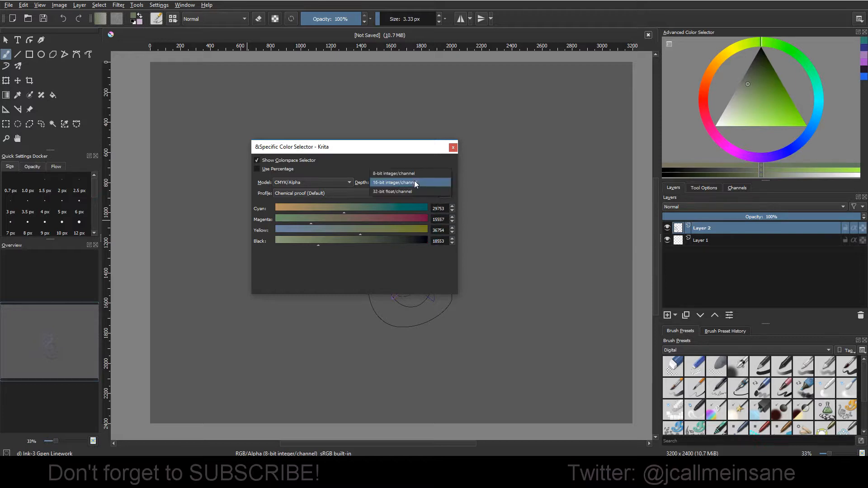
click(394, 174)
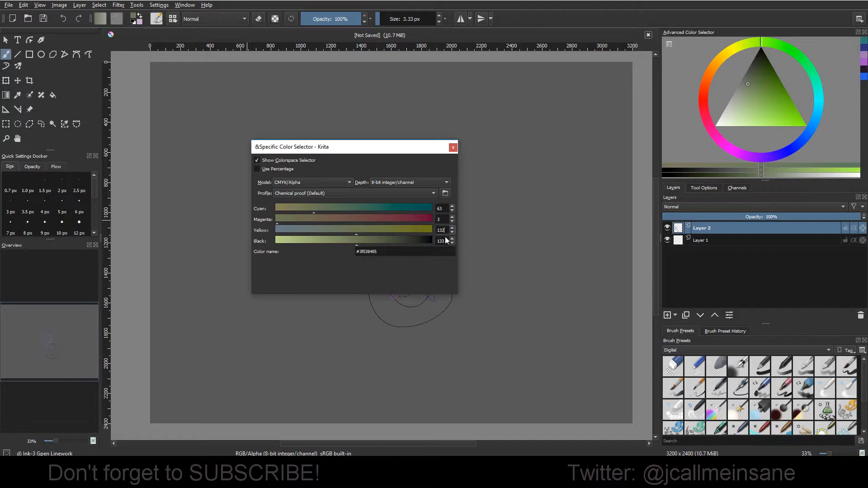
Step: Set the Cyan channel to 255
click(442, 220)
click(439, 208)
drag(443, 212, 400, 211)
text(255)
click(444, 219)
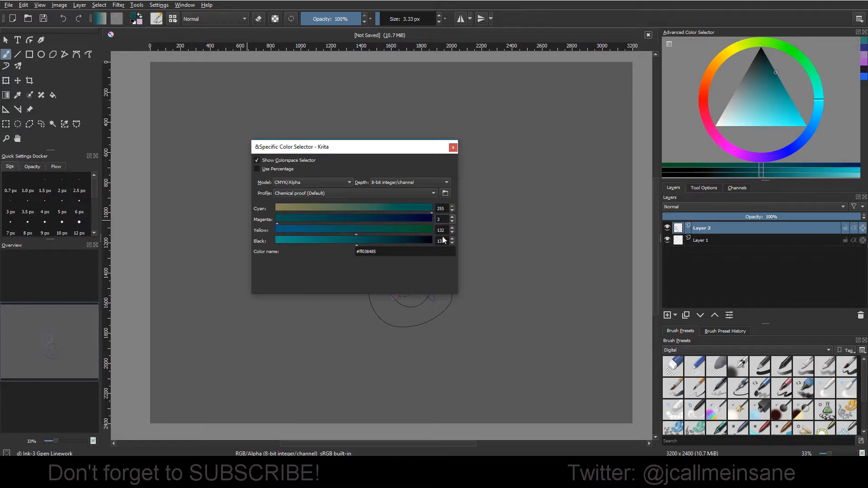
Step: Adjust the CMYK color to Cyan 0, Magenta 177 and Yellow 75
drag(427, 212, 317, 232)
click(334, 220)
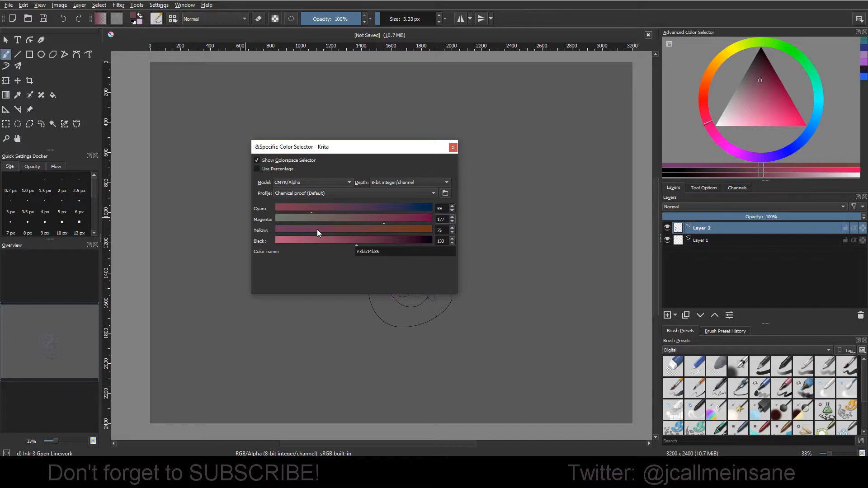
drag(318, 220, 257, 221)
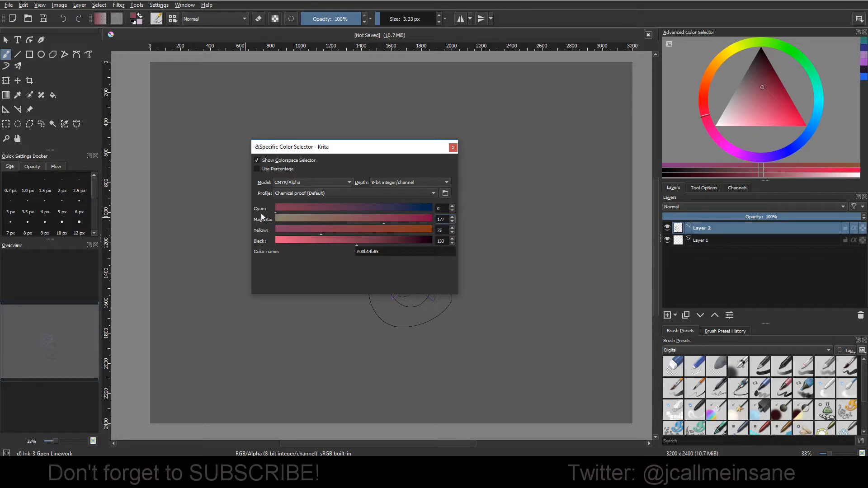
Step: Examine the available color depths and highlight the hexadecimal code in the color name field
click(422, 184)
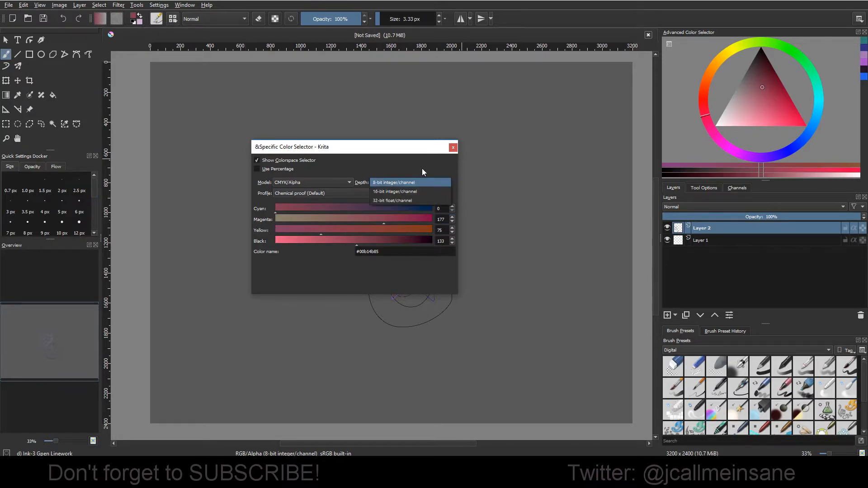
click(415, 182)
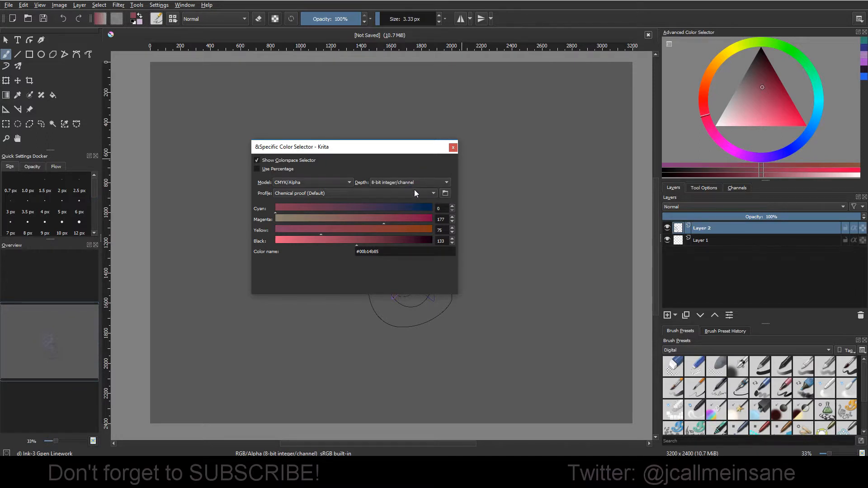
click(443, 208)
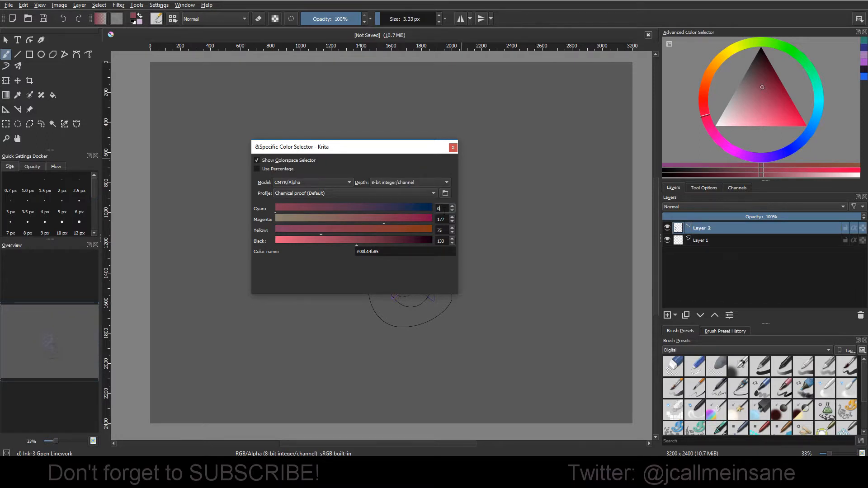
click(428, 185)
click(425, 182)
drag(386, 251, 337, 260)
click(430, 251)
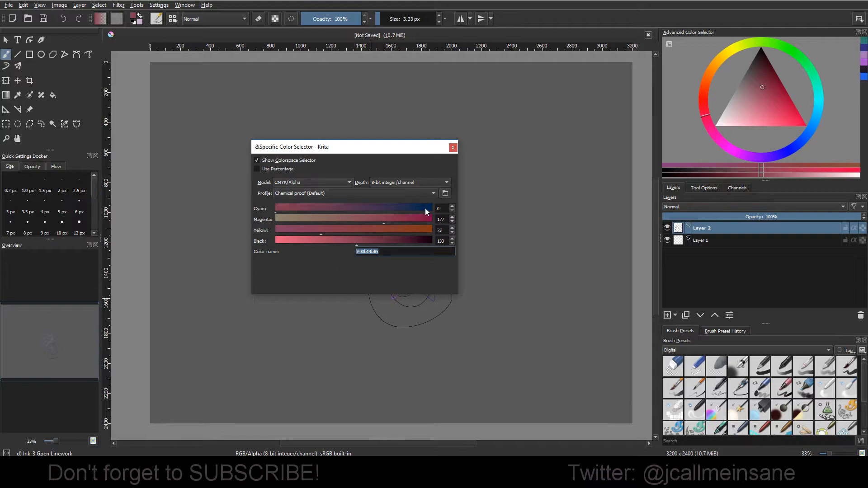
Step: Switch the color depth to 16-bit integer/channel and from there to 32-bit float/channel
click(416, 183)
click(405, 191)
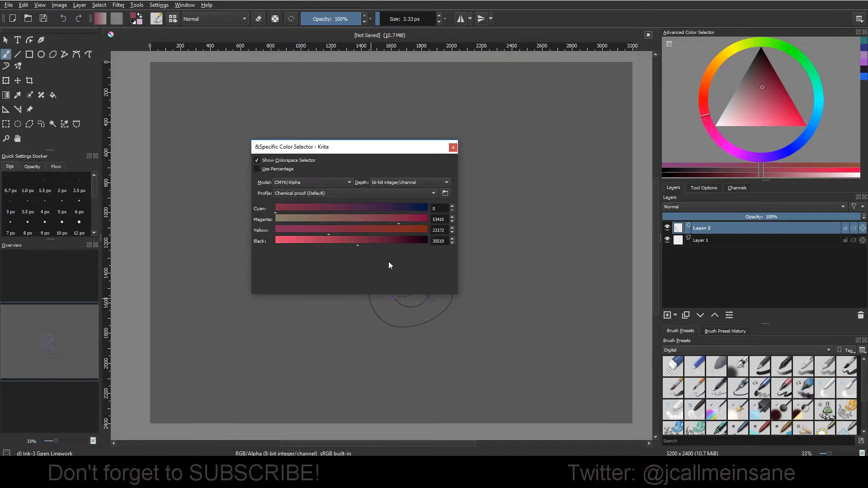
click(389, 182)
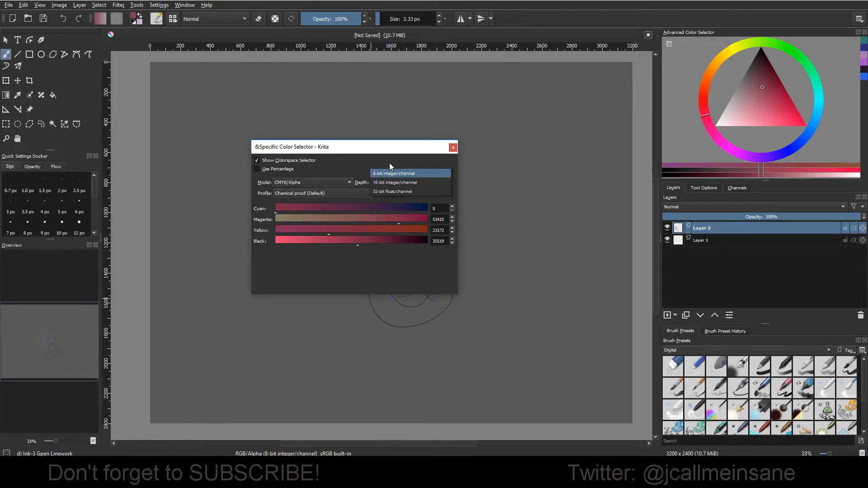
click(391, 181)
click(393, 180)
click(393, 191)
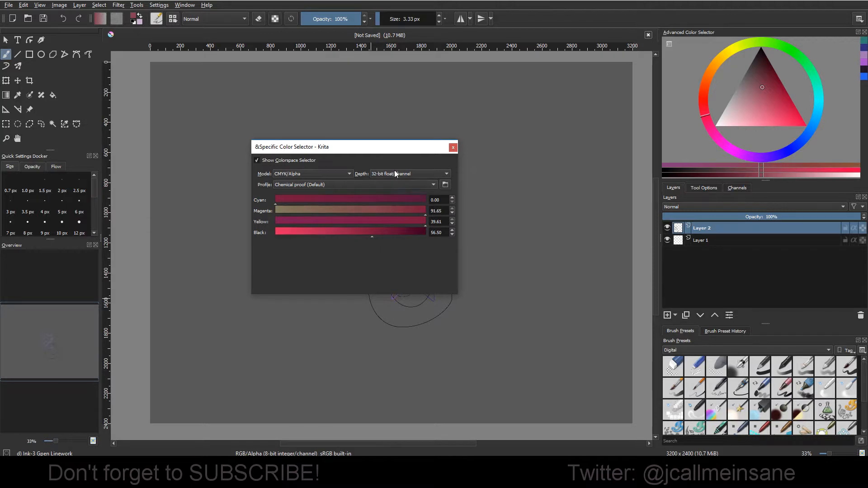
click(395, 172)
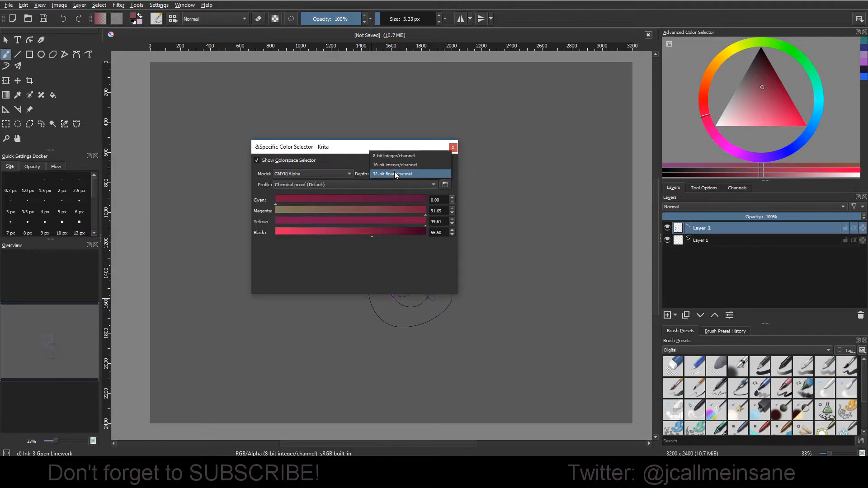
click(356, 160)
Step: Raise Cyan to about 31.8 and bring it back down to 0.00
drag(407, 202, 385, 207)
drag(437, 201, 441, 205)
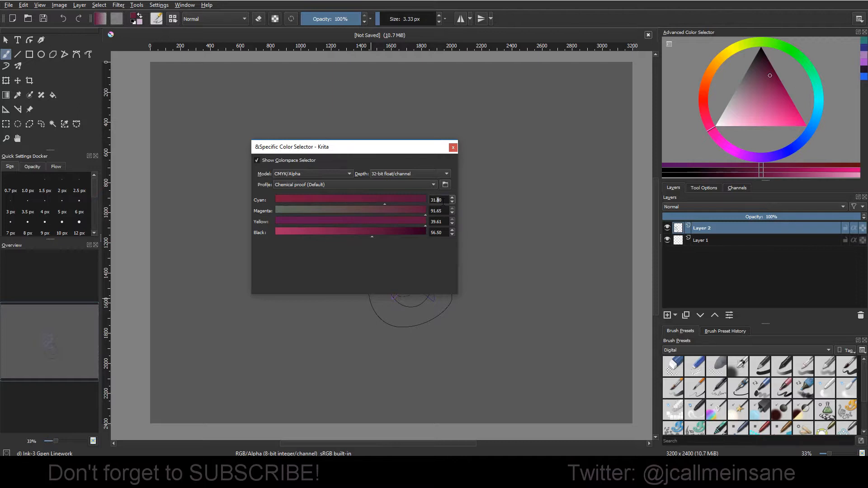
drag(378, 207, 228, 205)
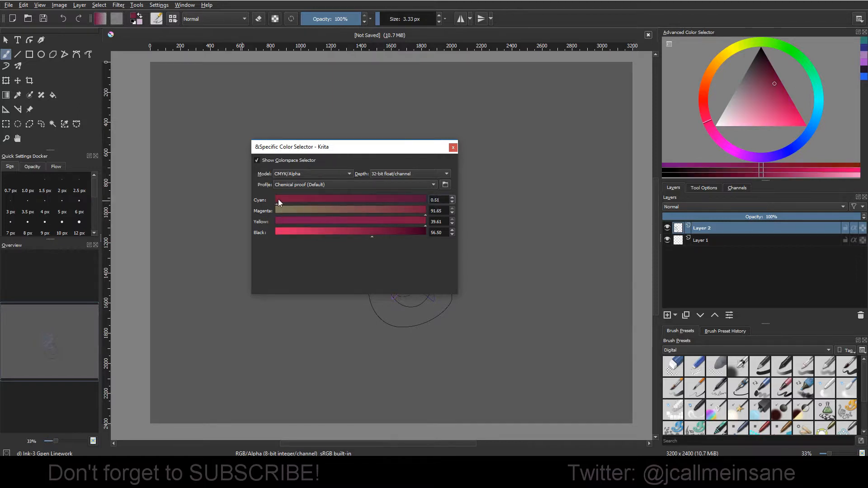
drag(279, 200, 320, 199)
drag(421, 197, 254, 208)
Step: Return the CMYK/Alpha color depth to 8-bit integer/channel
click(394, 175)
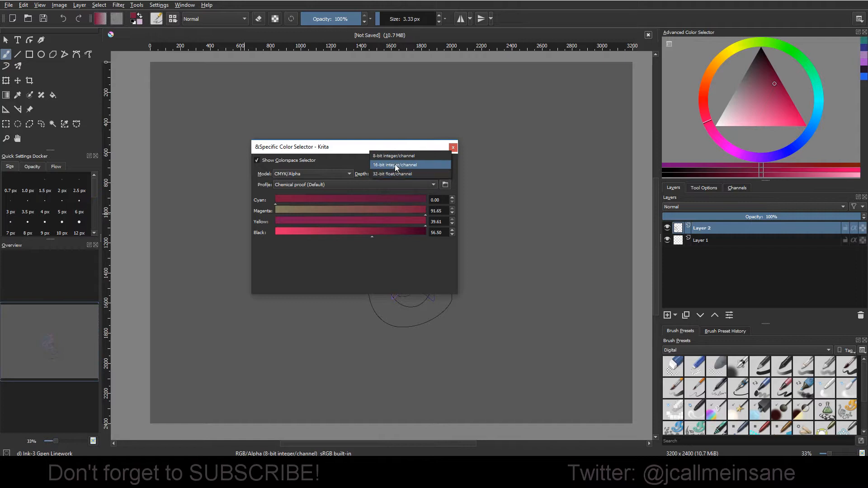
click(395, 165)
click(396, 183)
click(398, 173)
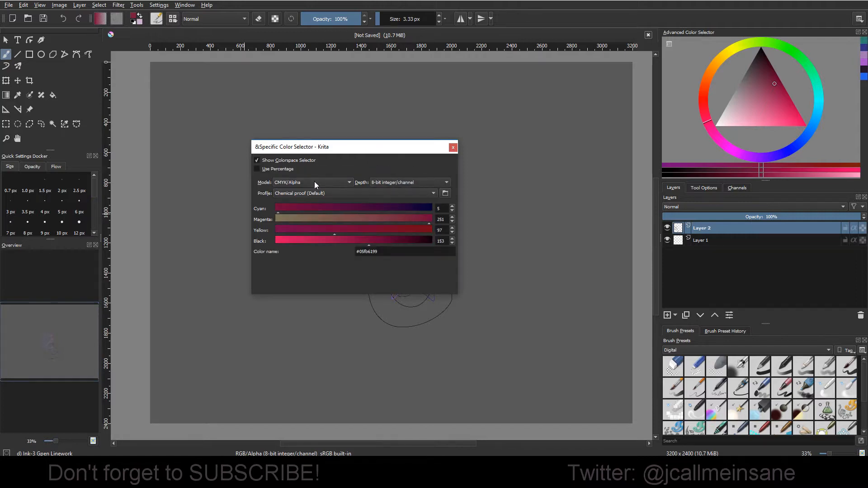
Step: Change the color model to RGB/Alpha with a depth of 16-bit integer/channel
click(314, 182)
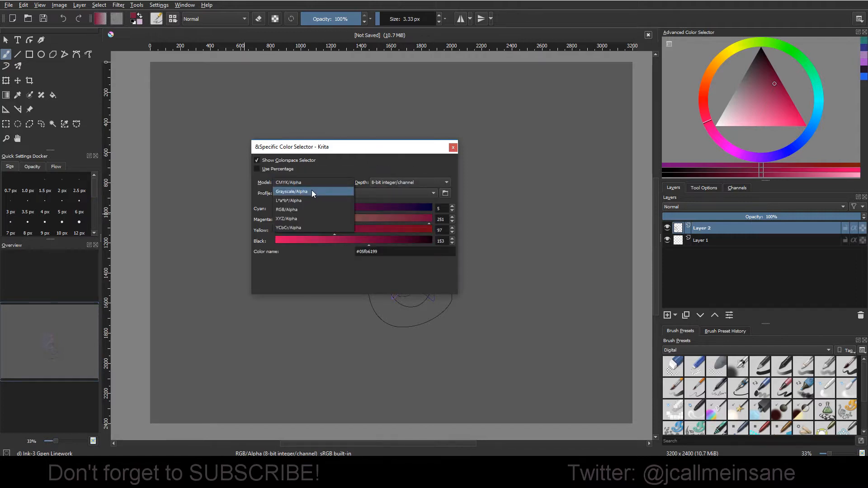
click(349, 174)
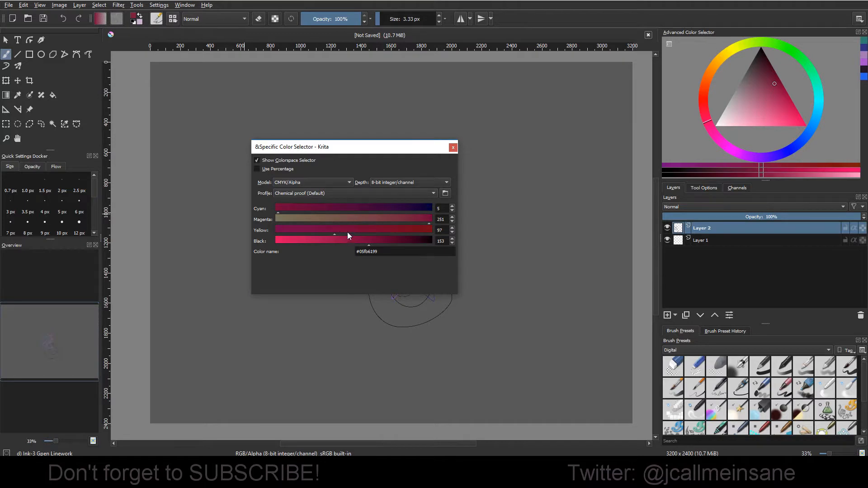
click(346, 184)
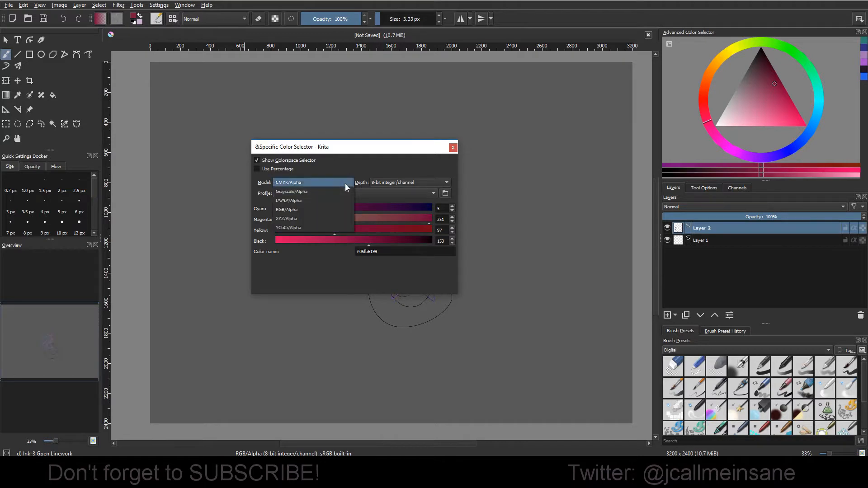
click(329, 211)
click(395, 184)
click(391, 192)
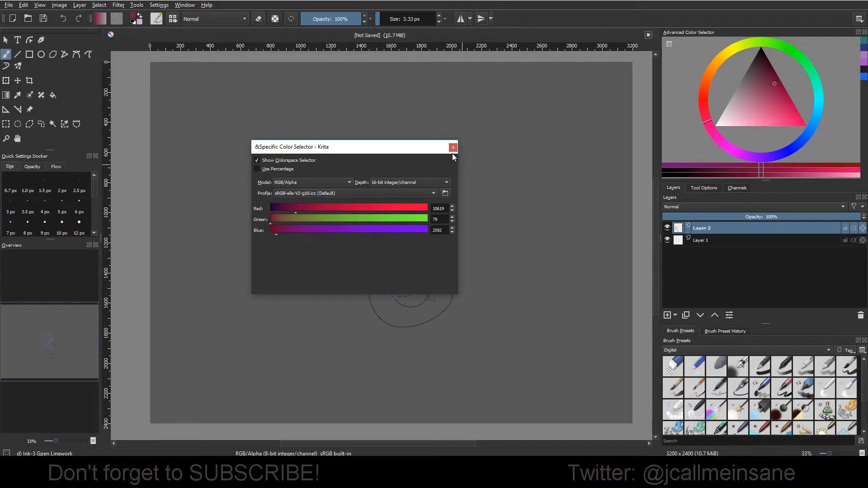
Step: Try the 16-bit float/channel depth for RGB/Alpha and return to 16-bit integer/channel
click(411, 182)
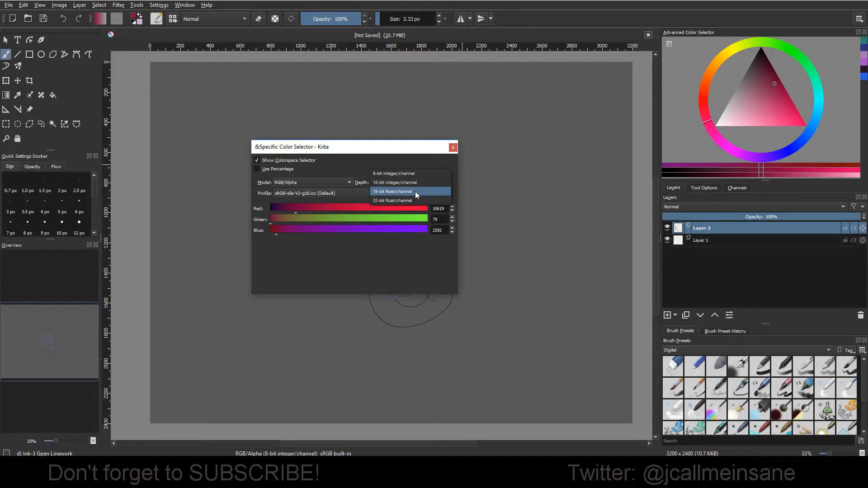
click(415, 191)
click(417, 174)
click(417, 167)
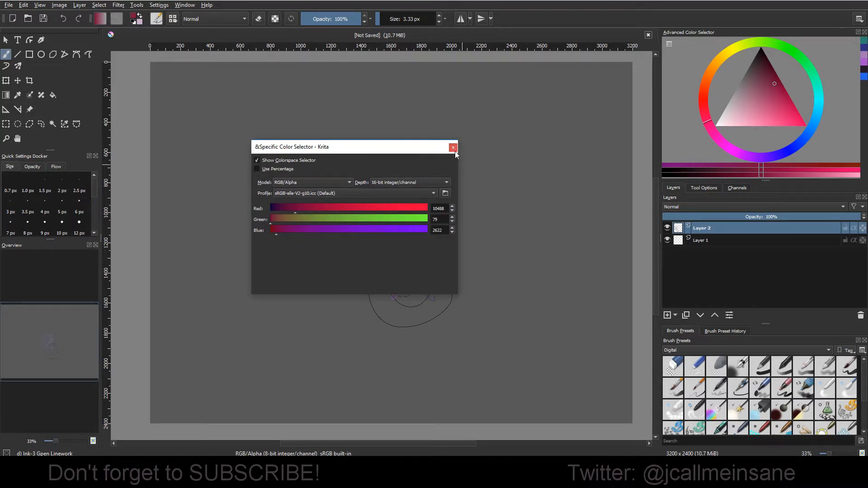
Step: Close the Specific Color Selector and open the Color Selector Settings in the program configuration, moving the dialog clear of the color docker
click(453, 147)
click(118, 5)
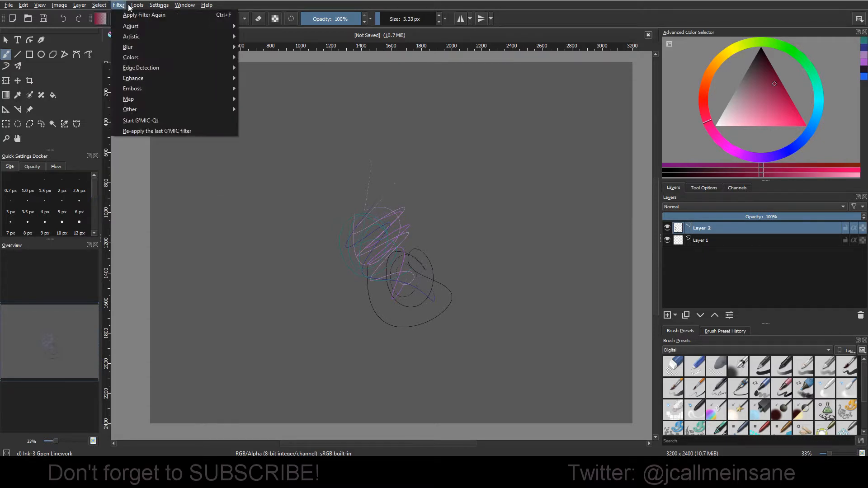
mouse_move(159, 5)
click(180, 14)
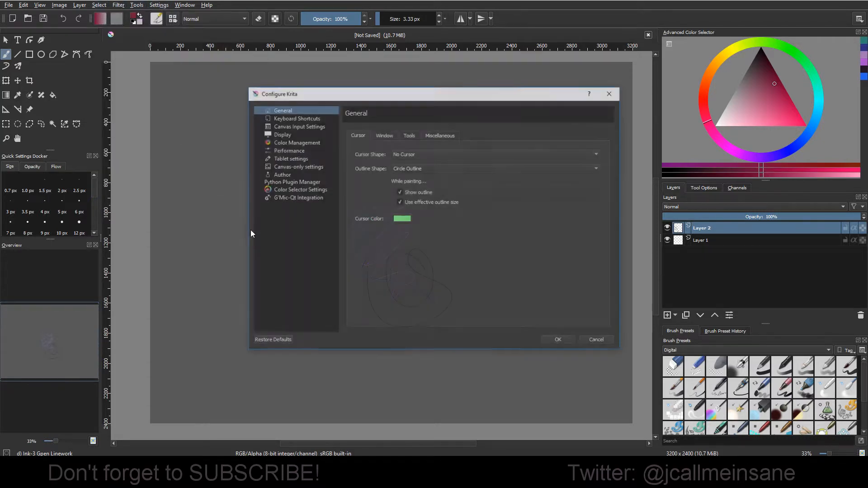
click(299, 189)
drag(428, 95, 323, 155)
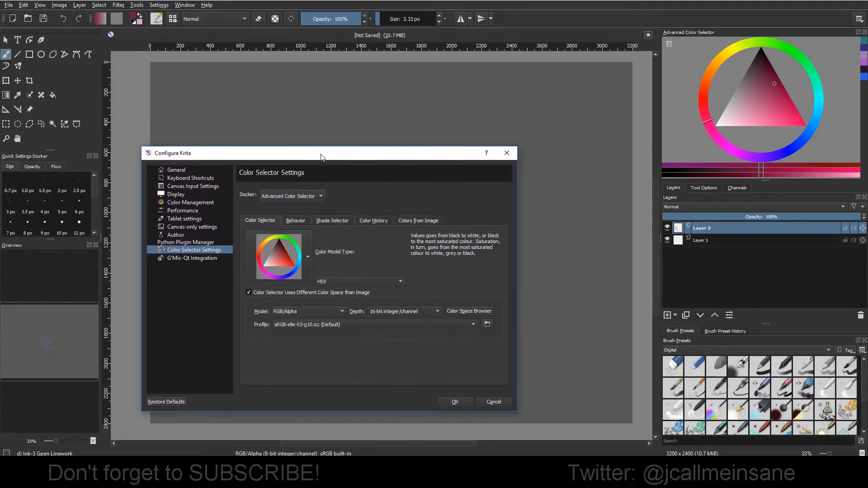
Step: Look through the Behavior, Shade Selector, Color History and Colors from Image settings of the Advanced Color Selector
click(296, 221)
click(332, 221)
click(374, 221)
click(419, 221)
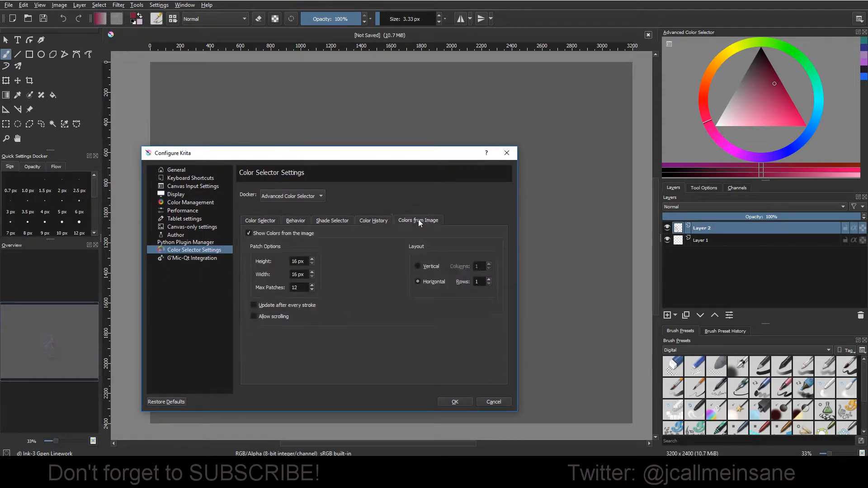
Step: Set the Advanced Color Selector's own color space model to CMYK/Alpha
click(265, 224)
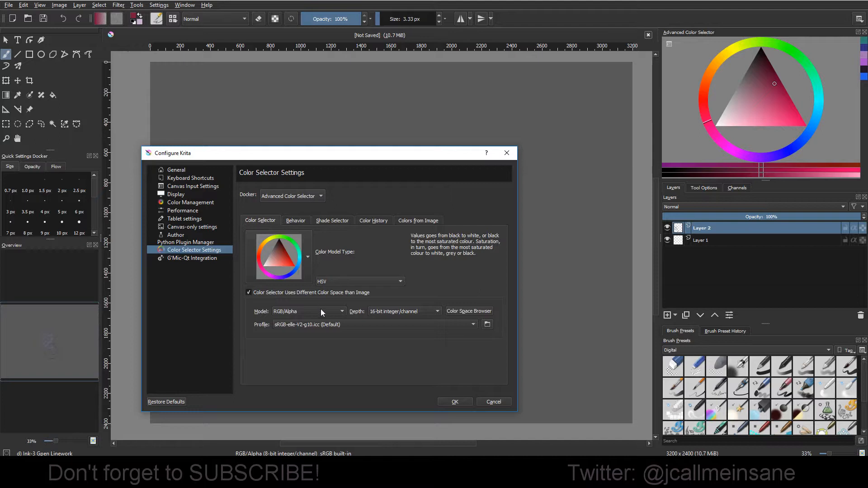
click(333, 311)
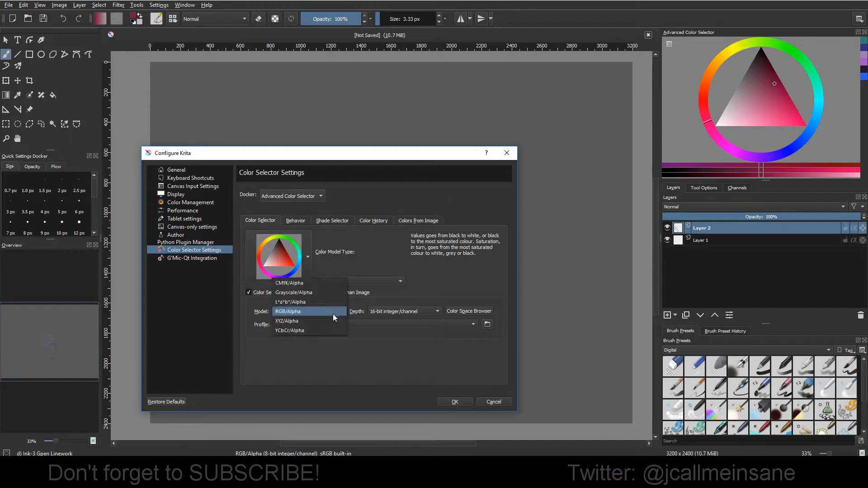
click(327, 283)
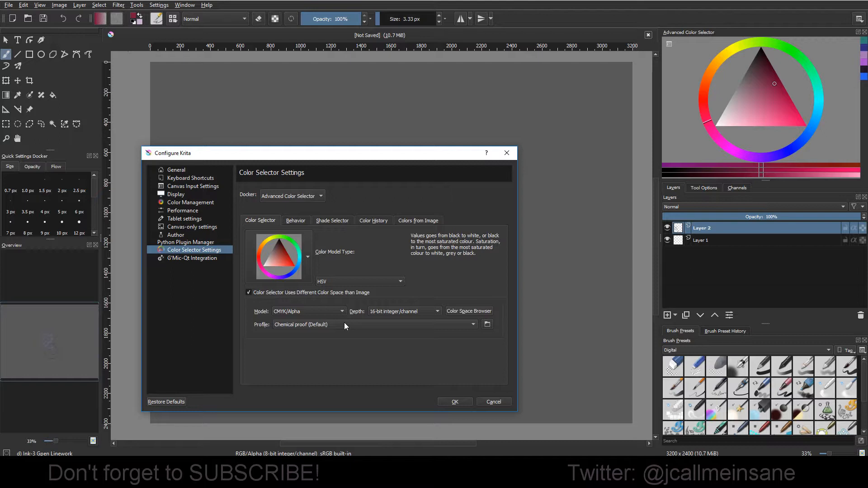
Step: Examine the profiles and depths offered for CMYK/Alpha and the available color selector shapes
click(318, 324)
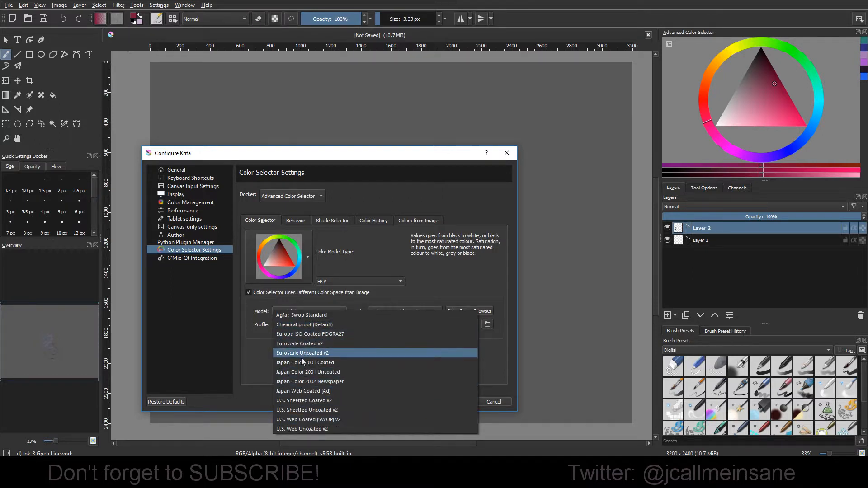
click(254, 367)
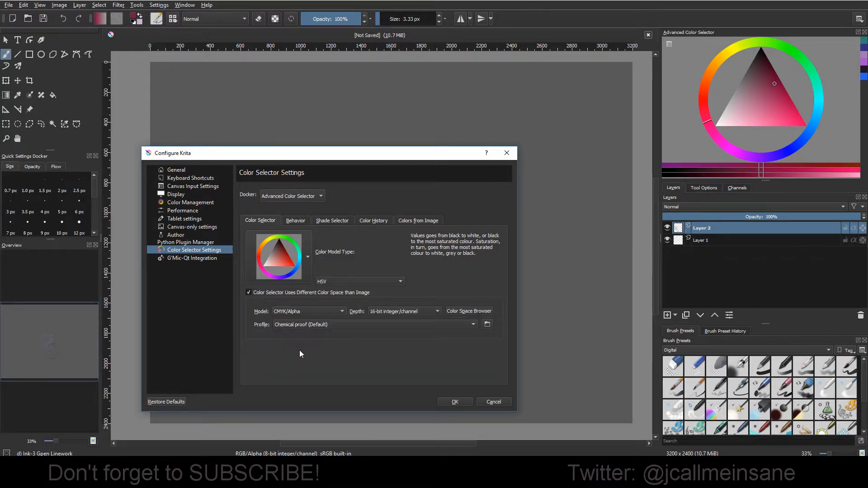
click(369, 310)
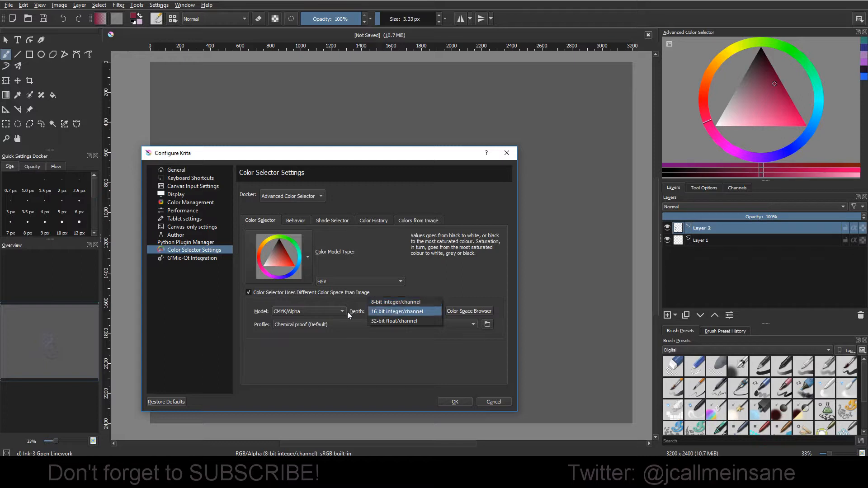
click(352, 380)
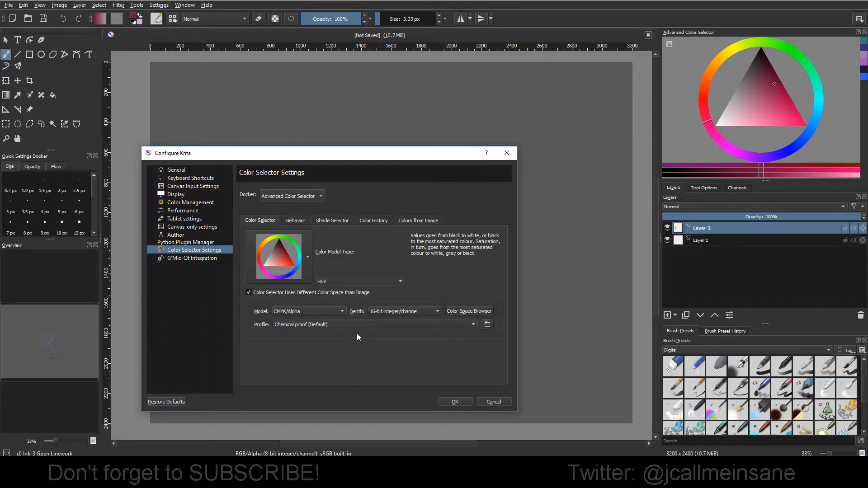
click(301, 257)
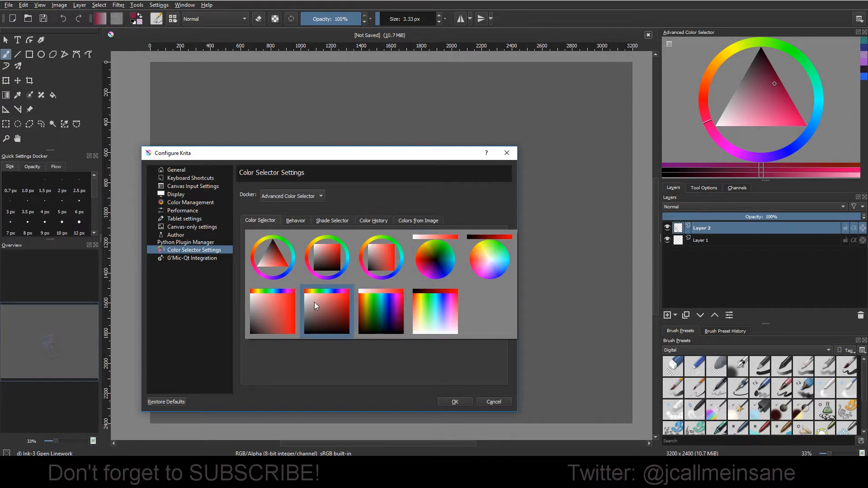
click(356, 392)
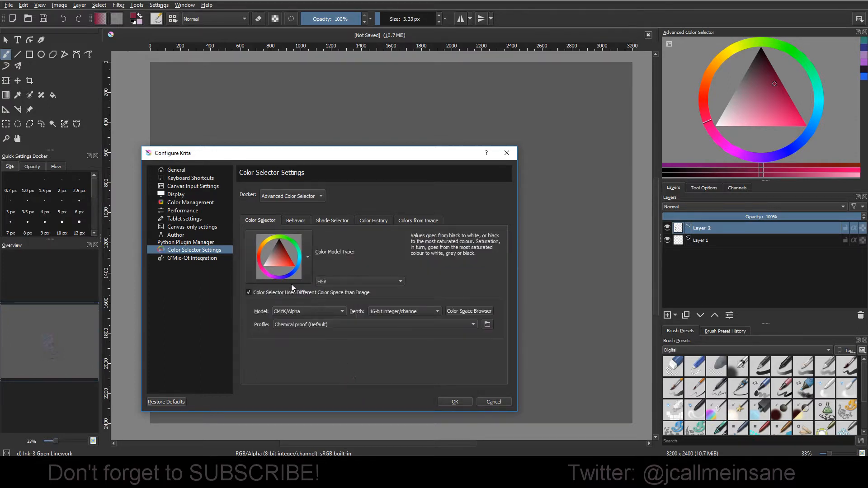
Step: Set the Minimal Shade Selector's display to Color Patches, accept the settings and pick a shade from the patches below the color triangle
click(300, 222)
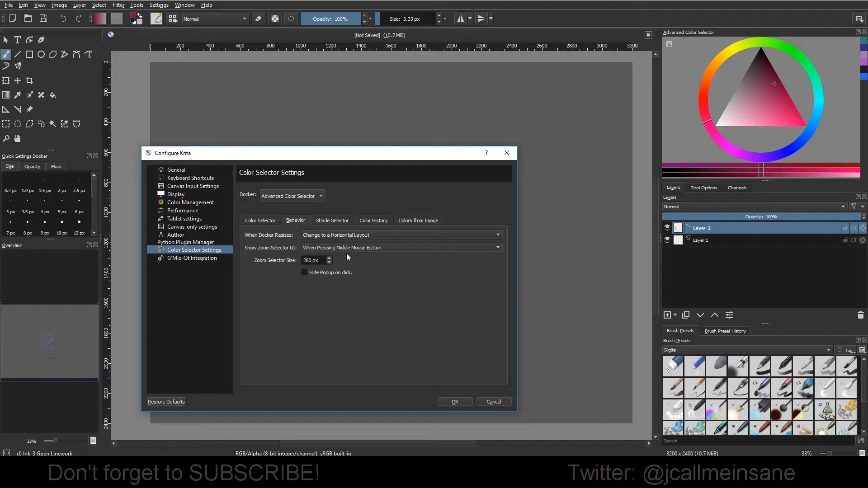
click(334, 220)
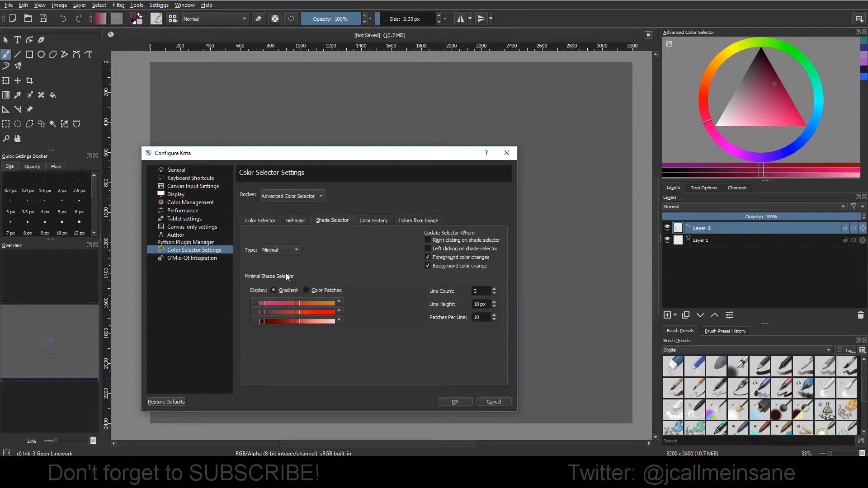
click(307, 290)
click(456, 402)
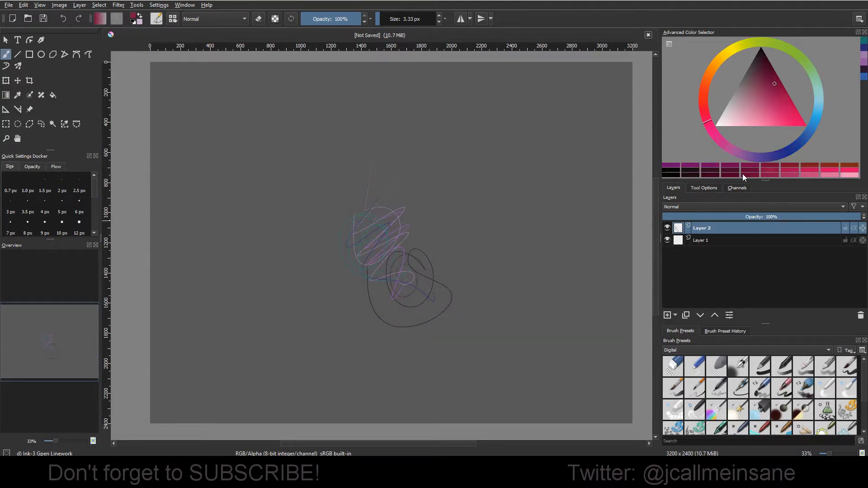
mouse_move(743, 173)
mouse_down()
mouse_move(711, 169)
mouse_move(811, 175)
mouse_move(718, 172)
mouse_move(799, 176)
mouse_up()
Step: Set the Advanced Color Selector's Minimal Shade Selector display to Gradient, moving the configuration dialog clear of the color docker
click(159, 5)
click(176, 14)
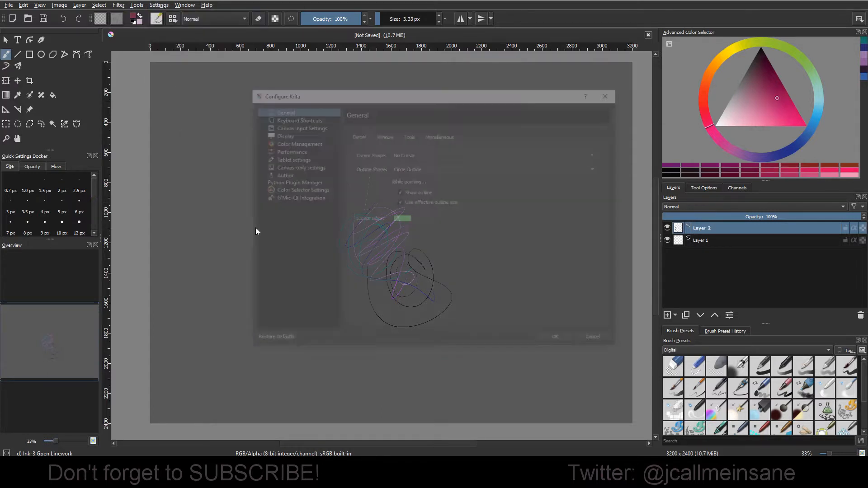
click(299, 190)
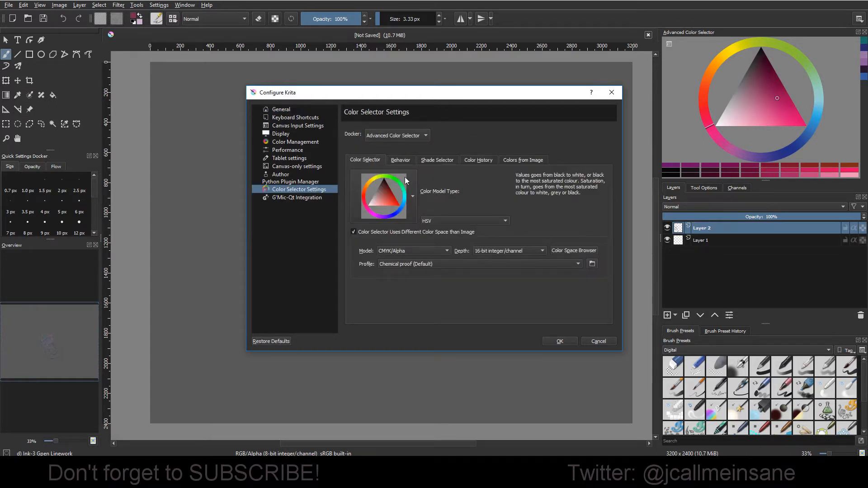
click(400, 160)
click(450, 160)
click(392, 230)
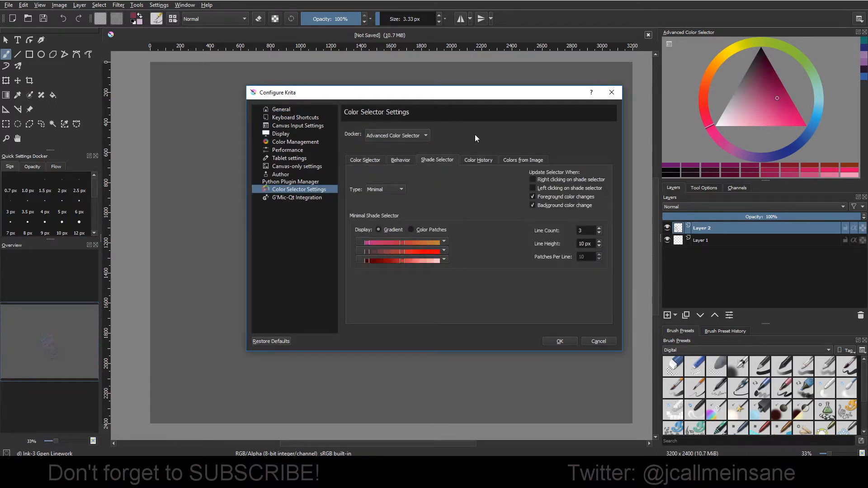
drag(498, 93, 409, 155)
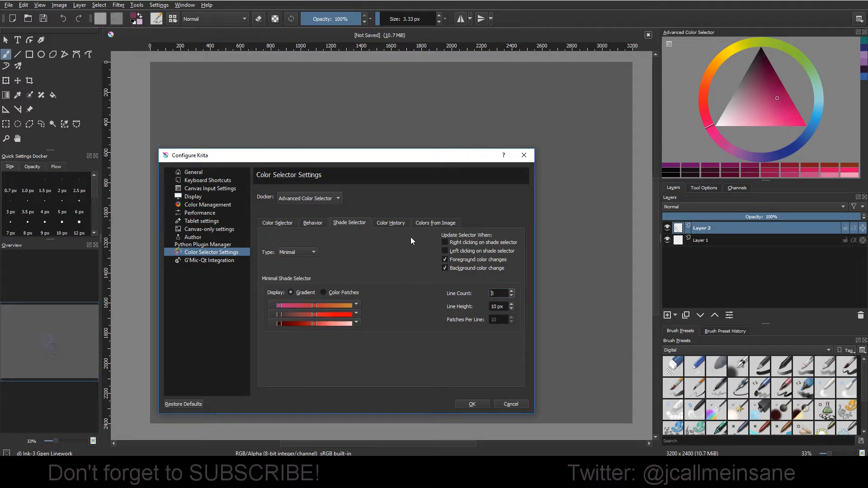
Step: Look through the Color History, Colors from Image, Behavior and Shade Selector settings, ending on the main Color Selector options
click(395, 225)
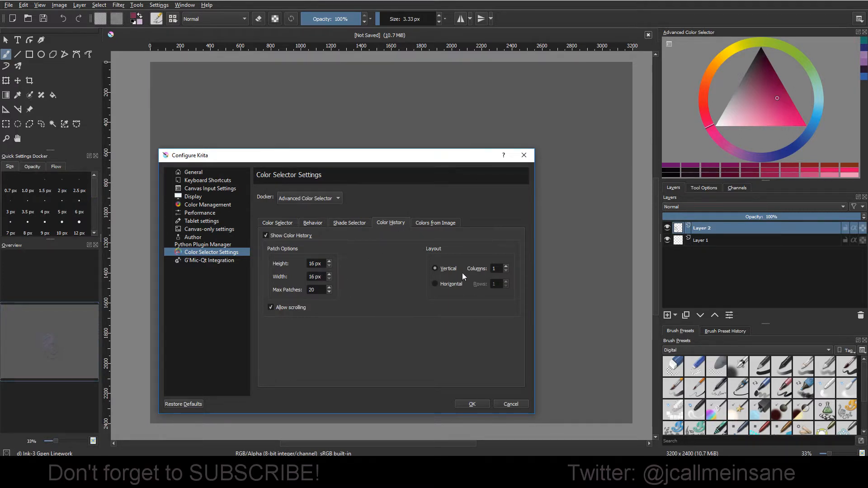
click(444, 223)
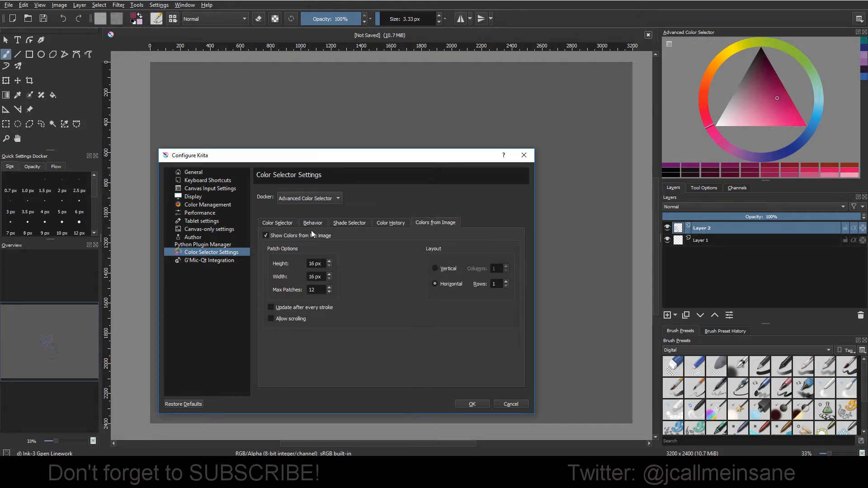
click(277, 223)
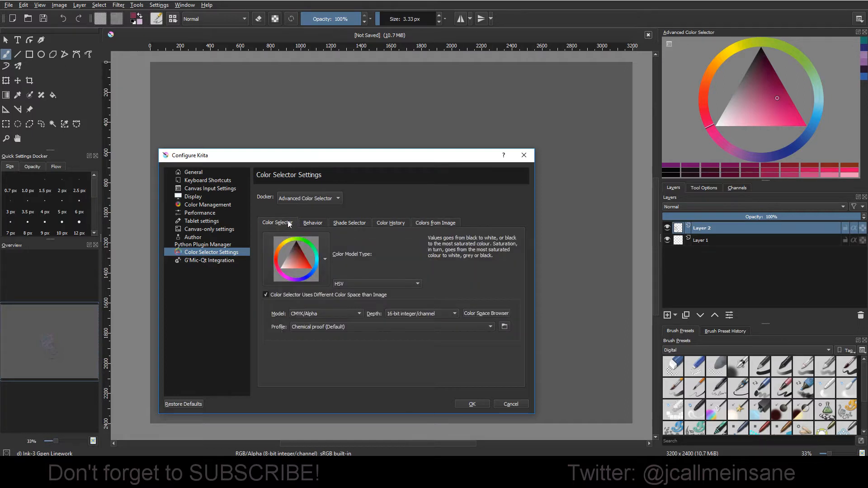
click(343, 222)
click(391, 223)
click(420, 221)
click(319, 223)
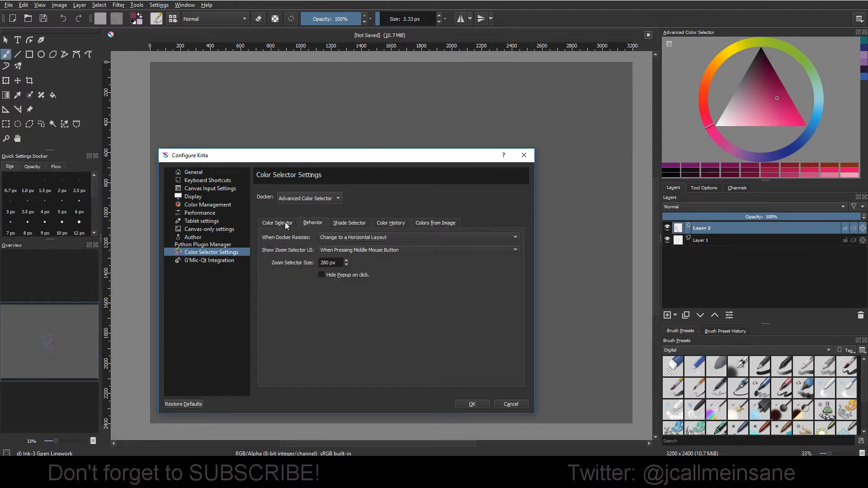
click(292, 224)
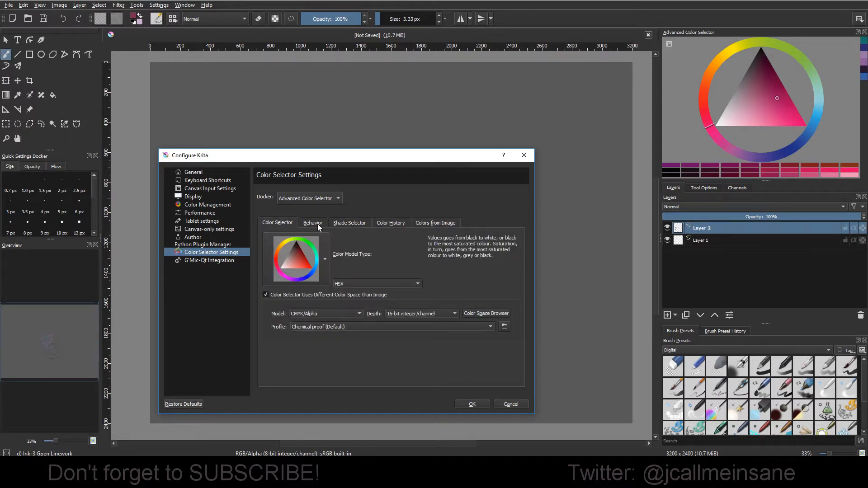
click(350, 223)
click(390, 223)
click(428, 221)
click(294, 222)
Step: Examine the Color Hotkeys step settings, return to the Advanced Color Selector's settings and accept the configuration
click(337, 199)
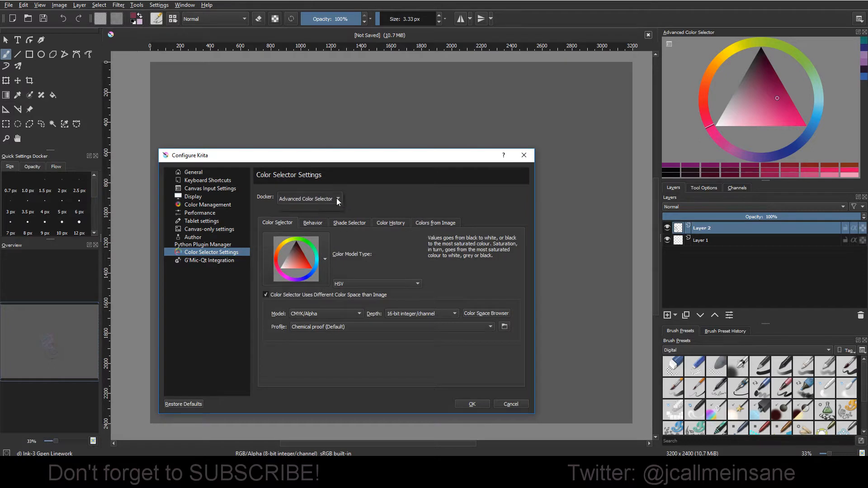
click(335, 208)
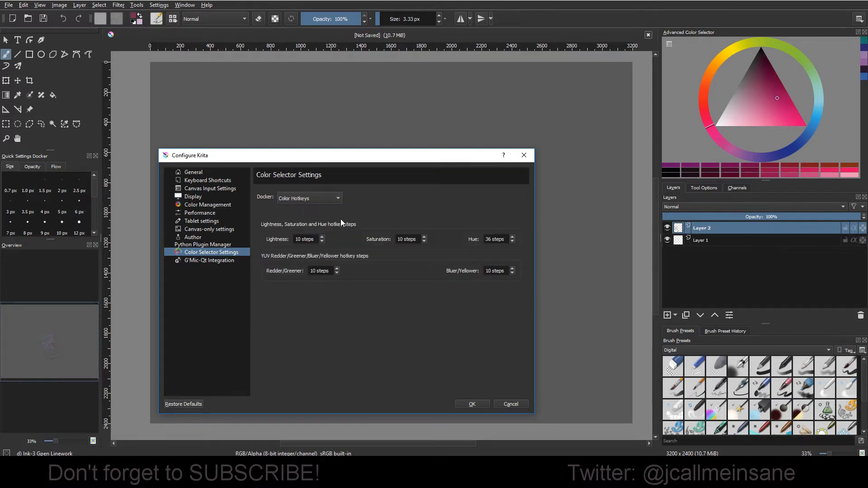
click(335, 199)
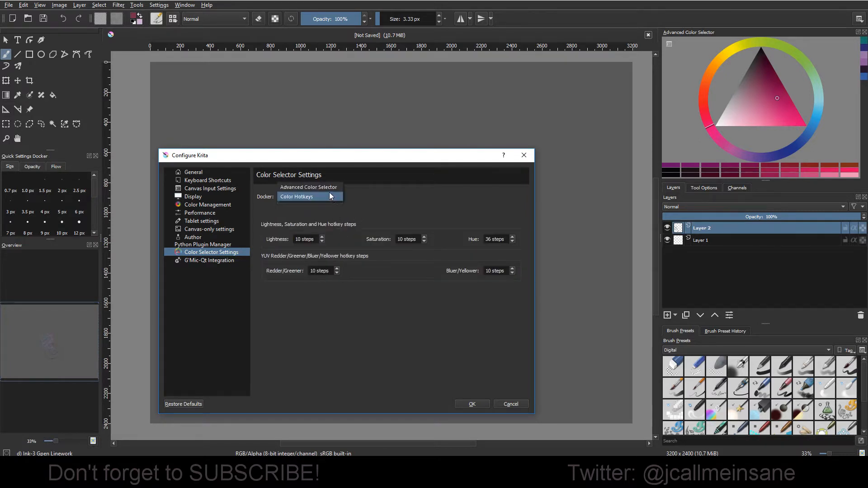
click(329, 190)
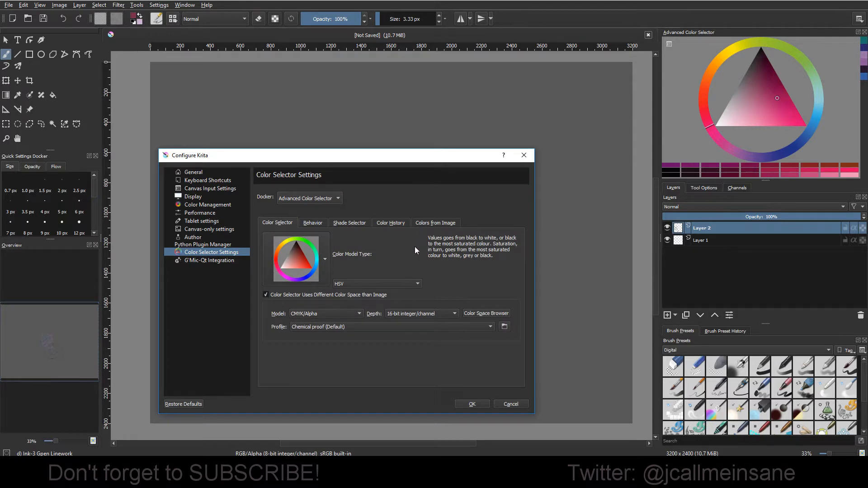
click(483, 405)
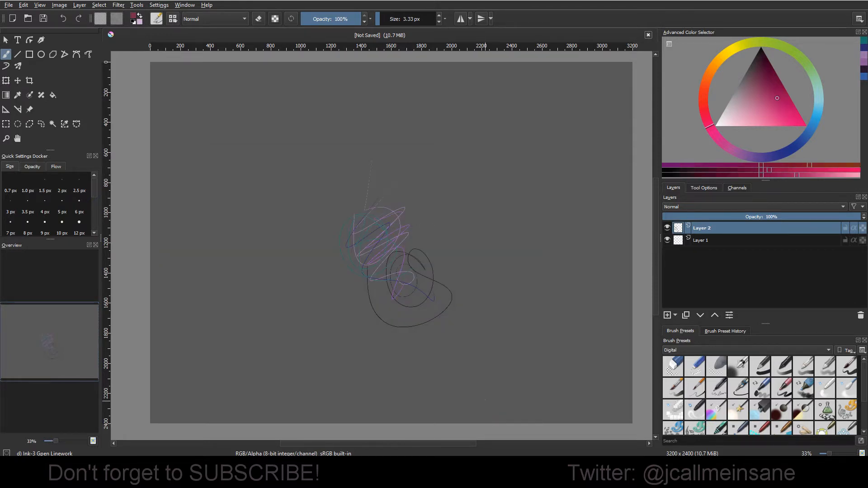
Step: Pick a dark green in the Advanced Color Selector using its hue ring and color triangle
click(794, 53)
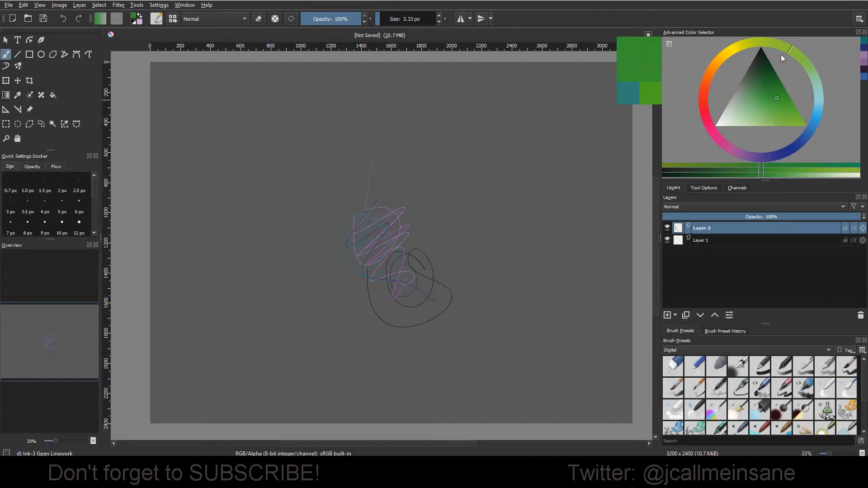
mouse_move(790, 55)
mouse_down()
mouse_move(788, 128)
mouse_move(715, 72)
mouse_move(792, 108)
mouse_move(785, 55)
mouse_move(791, 63)
mouse_move(776, 56)
mouse_up()
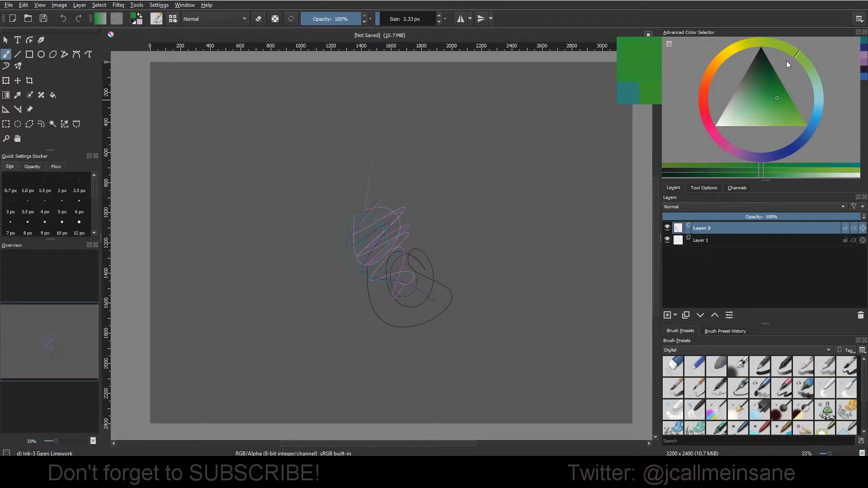
mouse_move(789, 65)
mouse_down()
mouse_move(794, 74)
mouse_move(782, 59)
mouse_move(795, 75)
mouse_move(789, 63)
mouse_up()
mouse_move(773, 56)
mouse_down()
mouse_move(758, 56)
mouse_move(788, 65)
mouse_move(794, 97)
mouse_move(770, 131)
mouse_move(756, 126)
mouse_move(747, 107)
mouse_move(758, 85)
mouse_move(778, 98)
mouse_move(773, 76)
mouse_move(772, 110)
mouse_move(775, 96)
mouse_up()
mouse_move(754, 92)
mouse_down()
mouse_move(765, 87)
mouse_move(763, 98)
mouse_move(766, 80)
mouse_up()
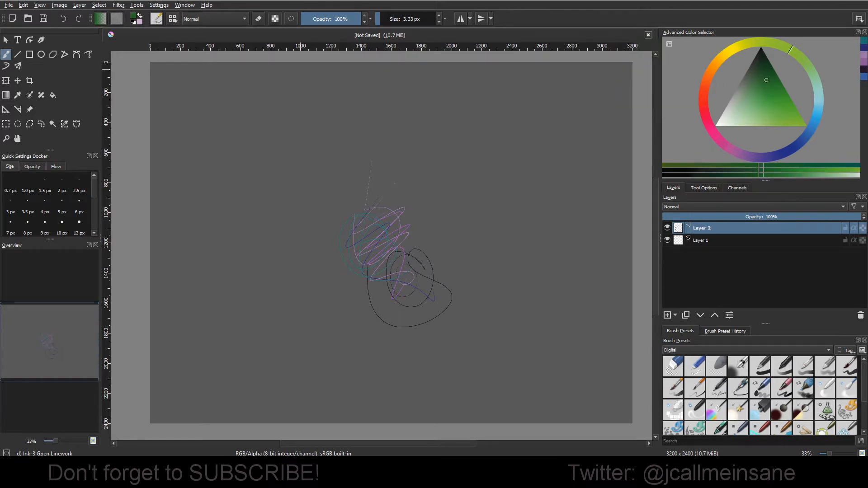
Step: Set the Advanced Color Selector's color space model to RGB/Alpha and accept the configuration
click(158, 5)
click(168, 17)
click(329, 188)
click(401, 250)
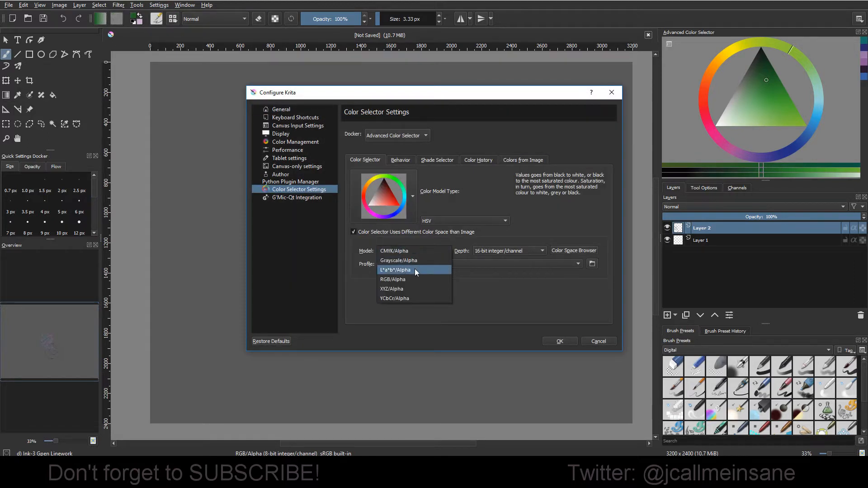
click(413, 279)
click(560, 340)
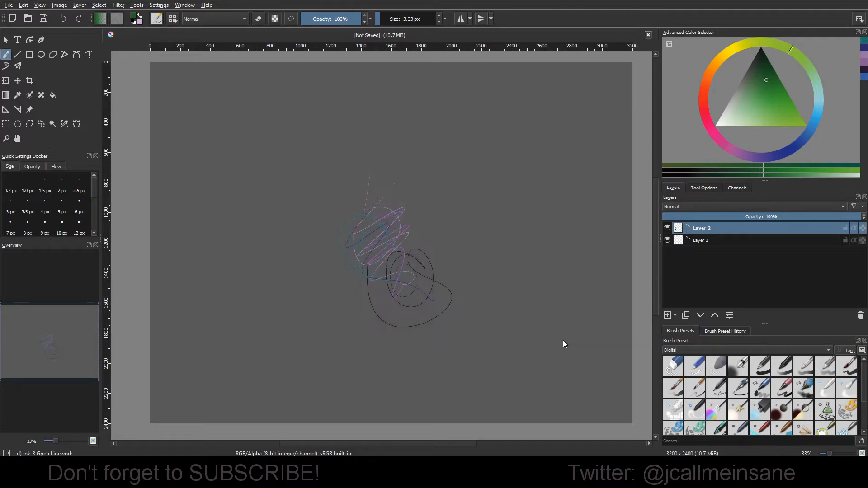
Step: Adjust the green hue, set the brush size to 236.83 px and paint a filled oval over the scribbles on Layer 2
drag(793, 54, 774, 50)
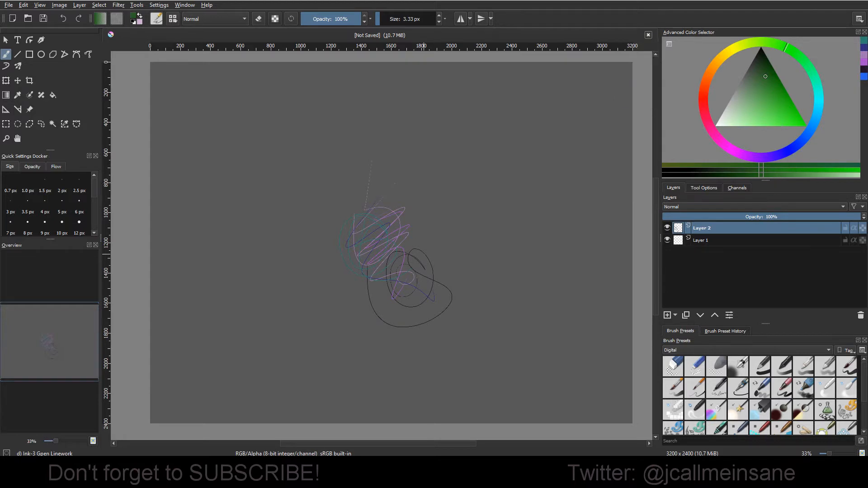
click(393, 19)
mouse_move(408, 260)
mouse_down()
mouse_move(391, 222)
mouse_move(371, 221)
mouse_move(413, 289)
mouse_up()
right_click(445, 270)
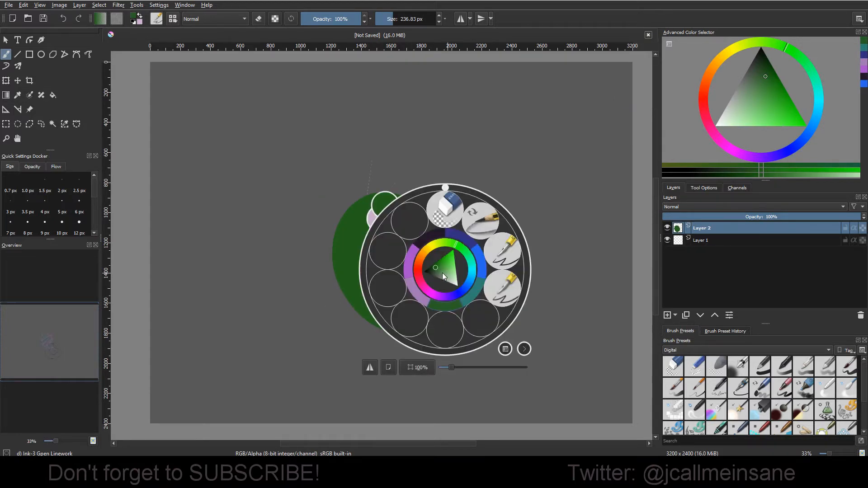
right_click(500, 289)
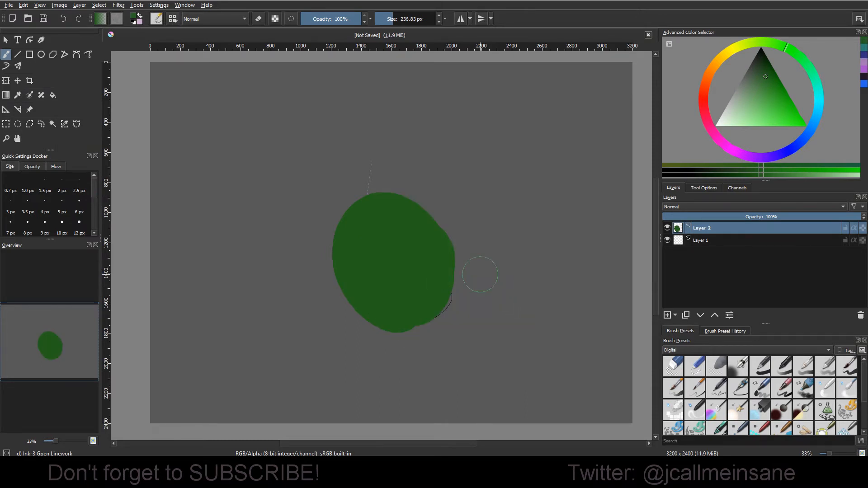